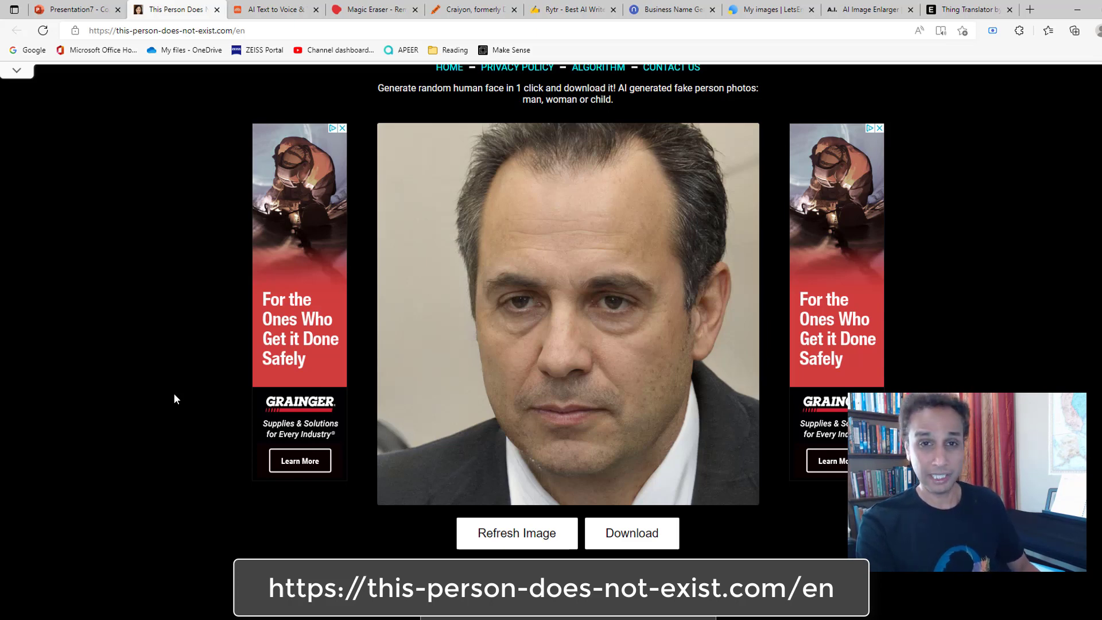
# Step: Generate three new random faces in This Person Does Not Exist, then go to Big Speak's text-to-voice page
pyautogui.click(521, 534)
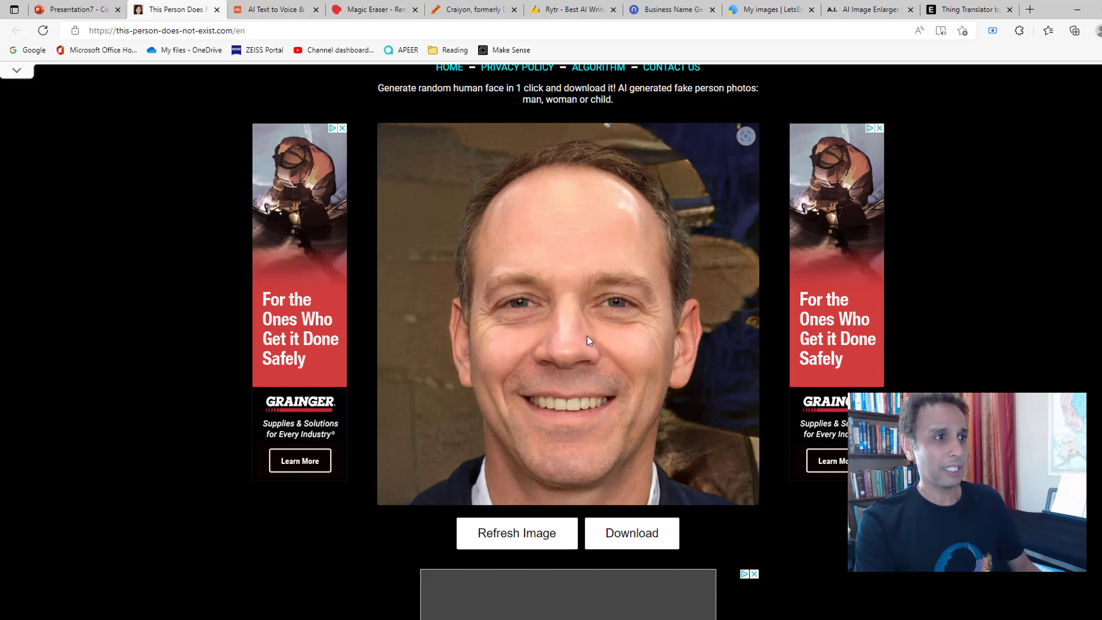
pyautogui.click(545, 534)
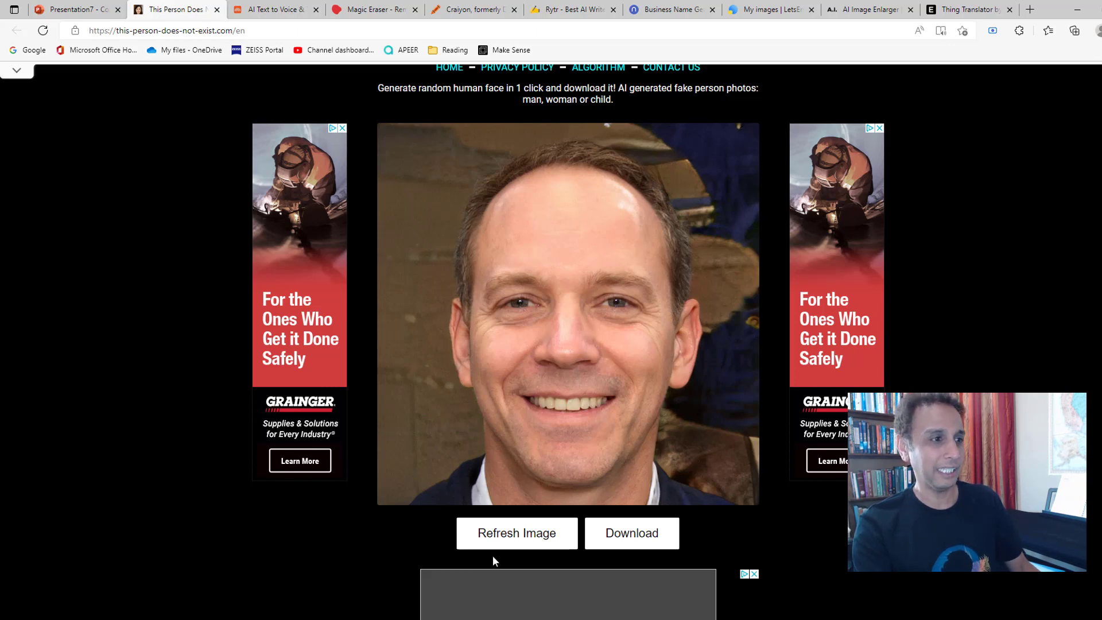
pyautogui.click(502, 539)
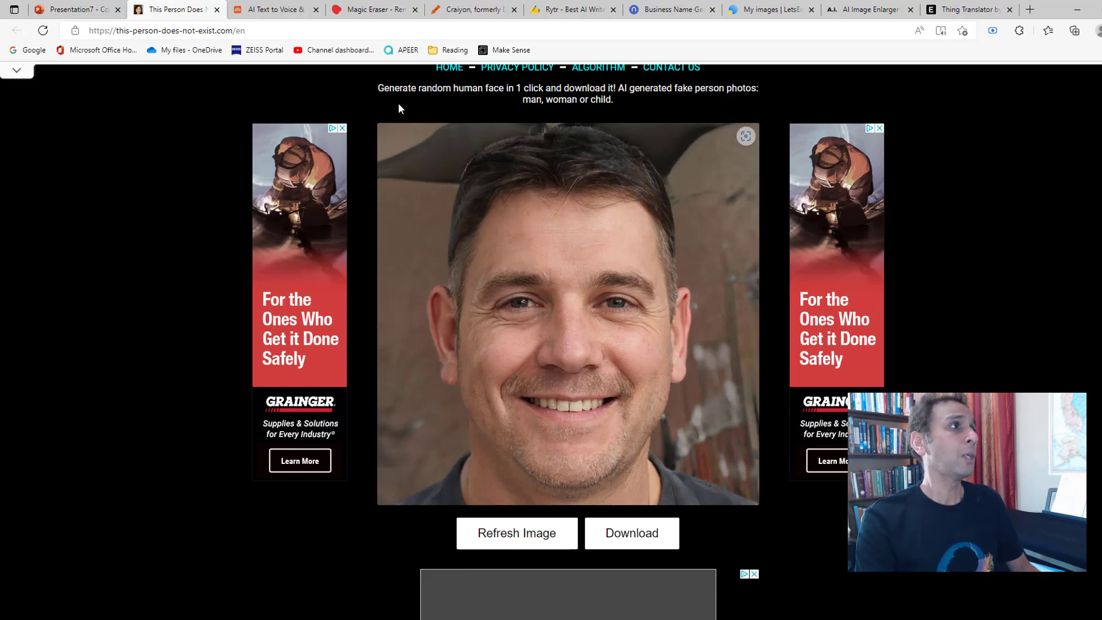
pyautogui.click(277, 10)
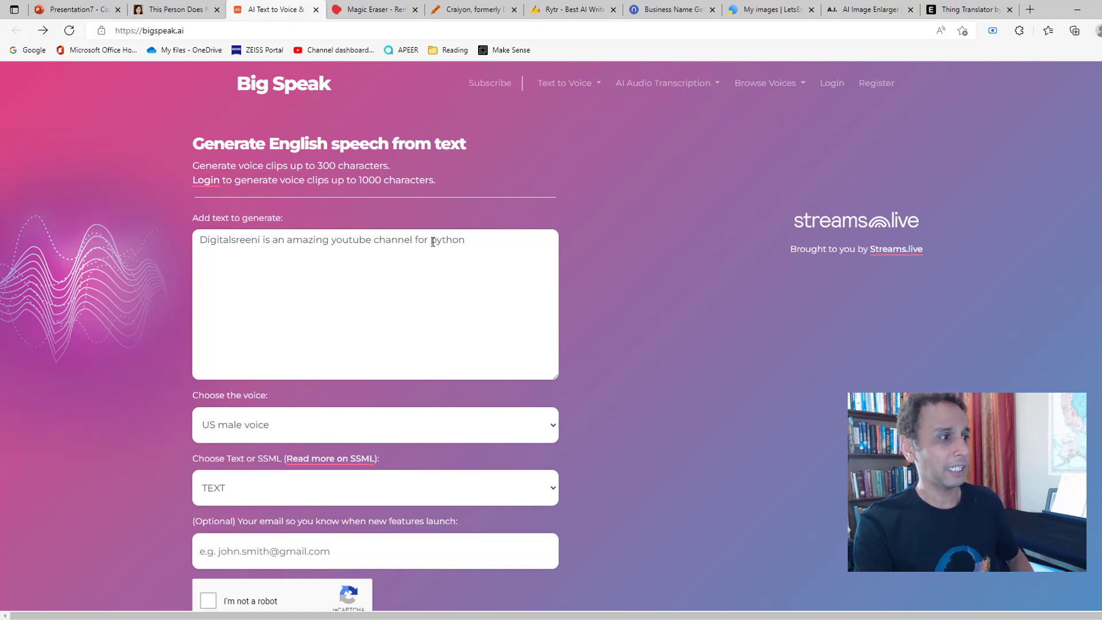
# Step: Choose the US female voice for the sample sentence and tick the 'I'm not a robot' box
pyautogui.scroll(-2, 433, 241)
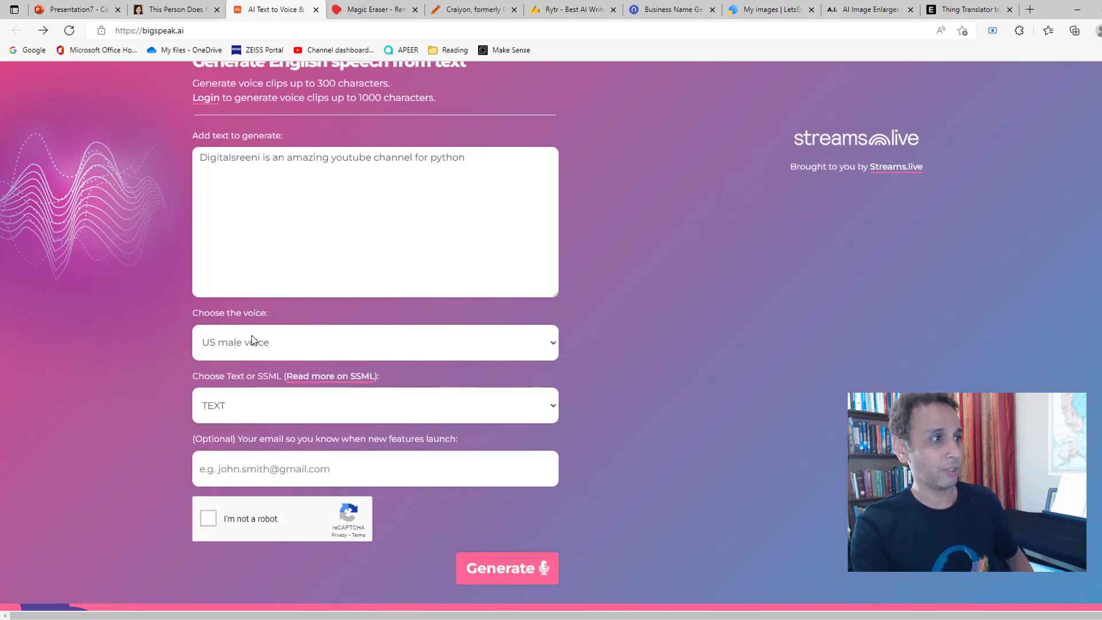
pyautogui.click(276, 343)
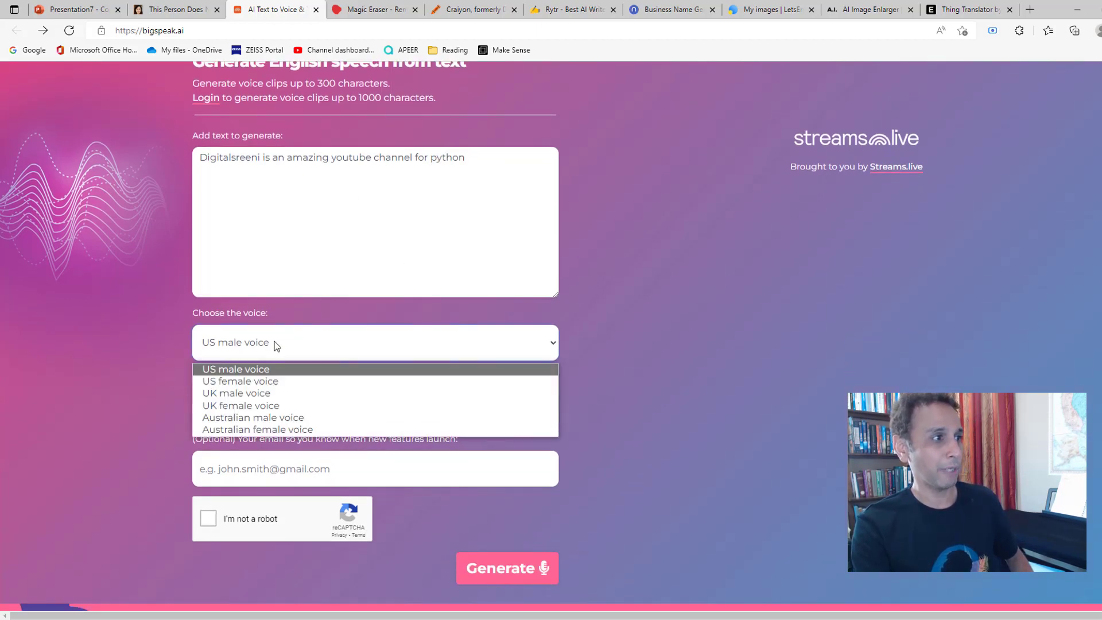
pyautogui.click(247, 381)
pyautogui.click(208, 518)
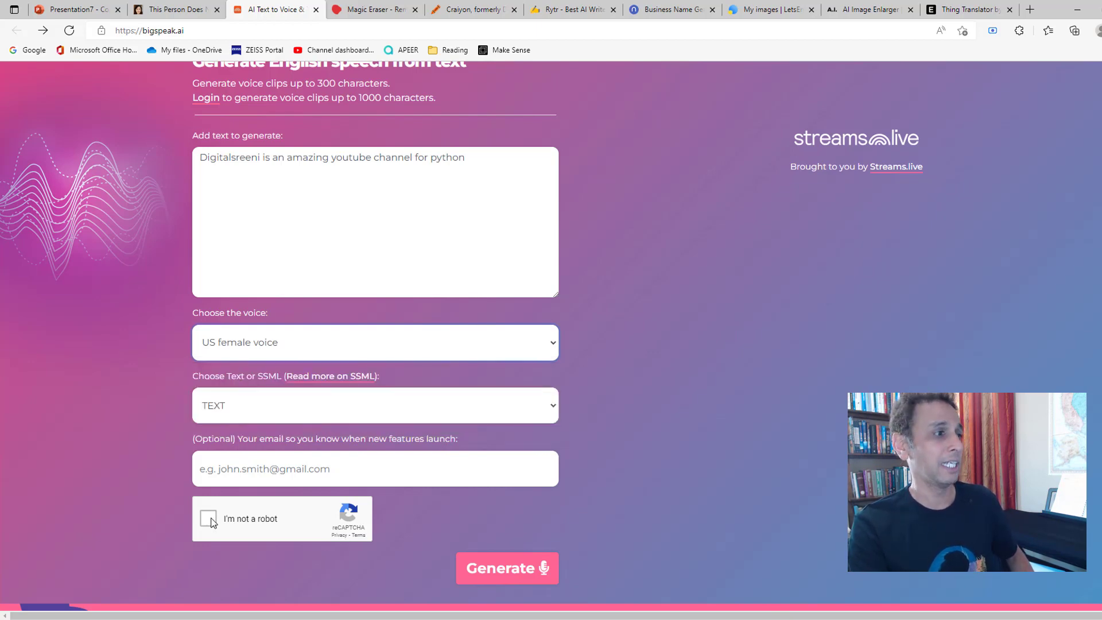
# Step: Generate the 0:03 en-US voice clip of the sample sentence and play it back
pyautogui.click(494, 574)
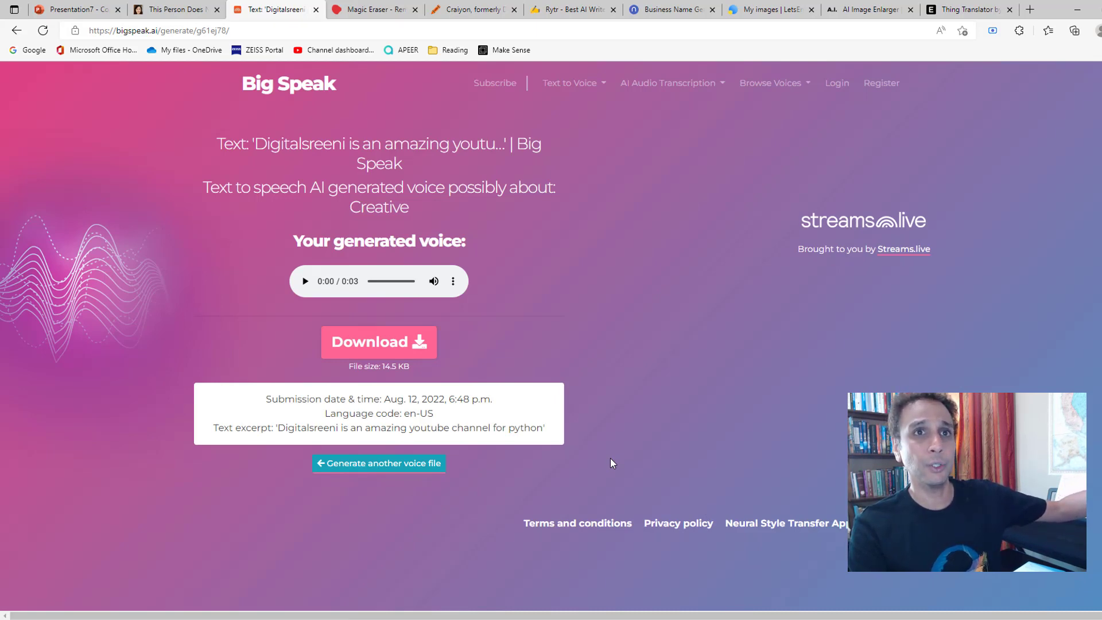
pyautogui.click(305, 282)
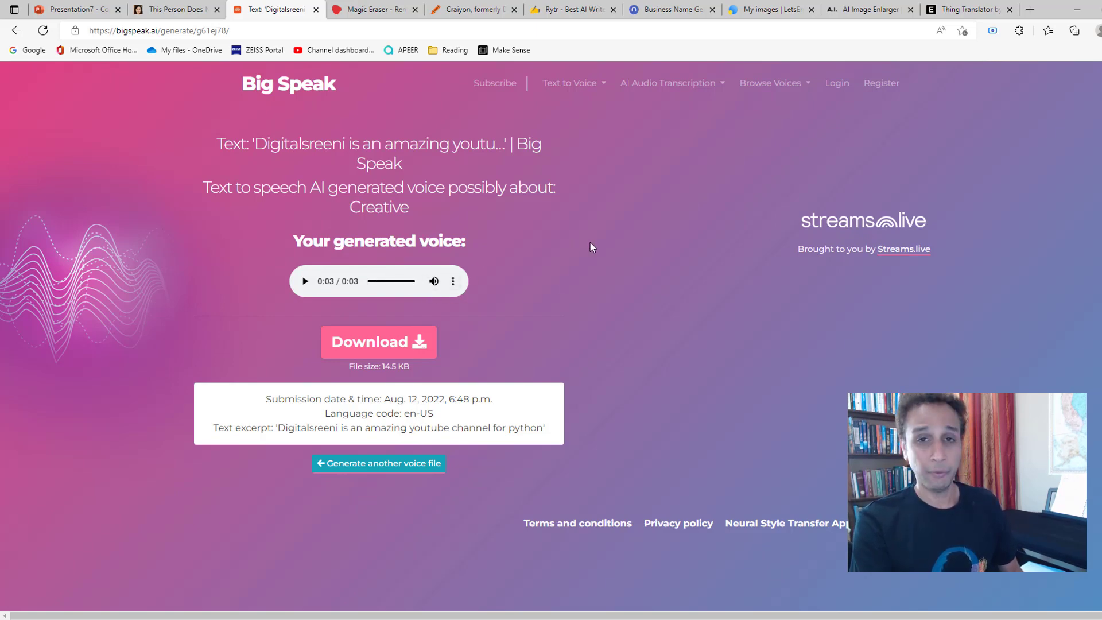
# Step: Upload the penguin-and-seal photo magic-eraser.jpg from File Explorer into Magic Eraser's editor
pyautogui.click(372, 10)
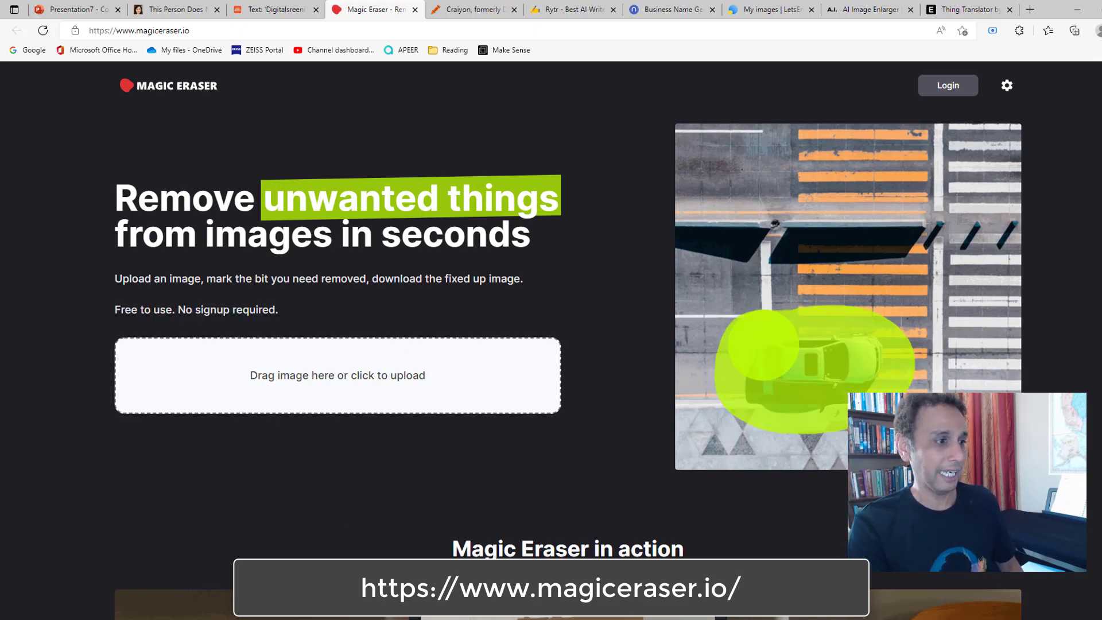
pyautogui.hotkey('alt', 'Tab')
pyautogui.moveTo(579, 192)
pyautogui.mouseDown()
pyautogui.moveTo(421, 299)
pyautogui.moveTo(359, 389)
pyautogui.mouseUp()
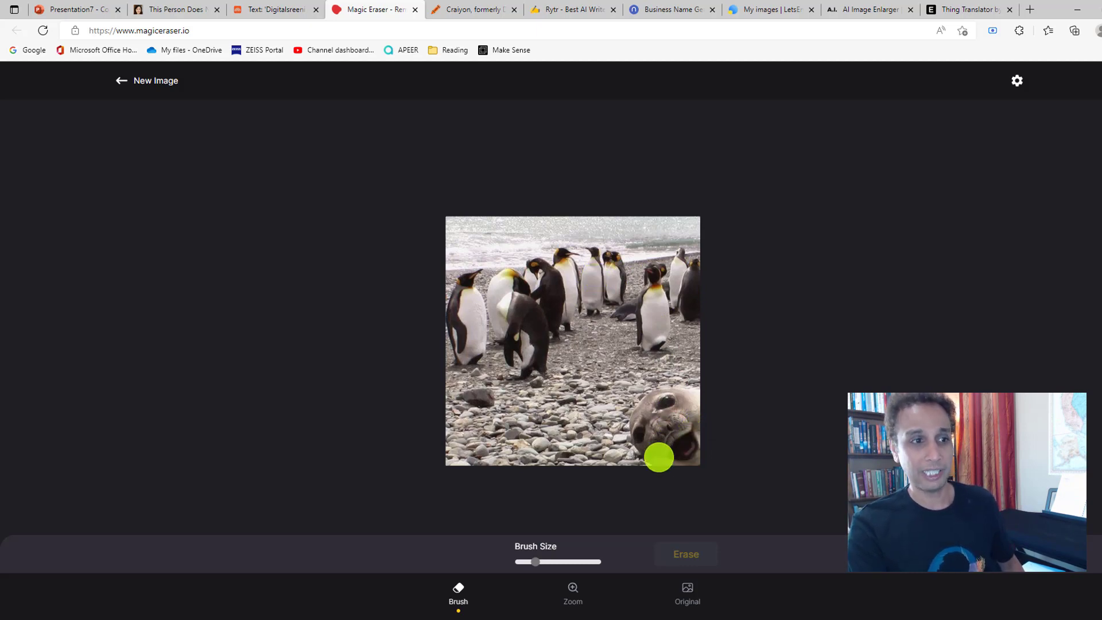
# Step: Brush over the seal in the penguin photo and erase it, then go to the Craiyon images
pyautogui.moveTo(654, 453)
pyautogui.mouseDown()
pyautogui.moveTo(640, 401)
pyautogui.moveTo(686, 390)
pyautogui.moveTo(694, 435)
pyautogui.moveTo(668, 459)
pyautogui.moveTo(658, 406)
pyautogui.moveTo(677, 430)
pyautogui.moveTo(675, 453)
pyautogui.mouseUp()
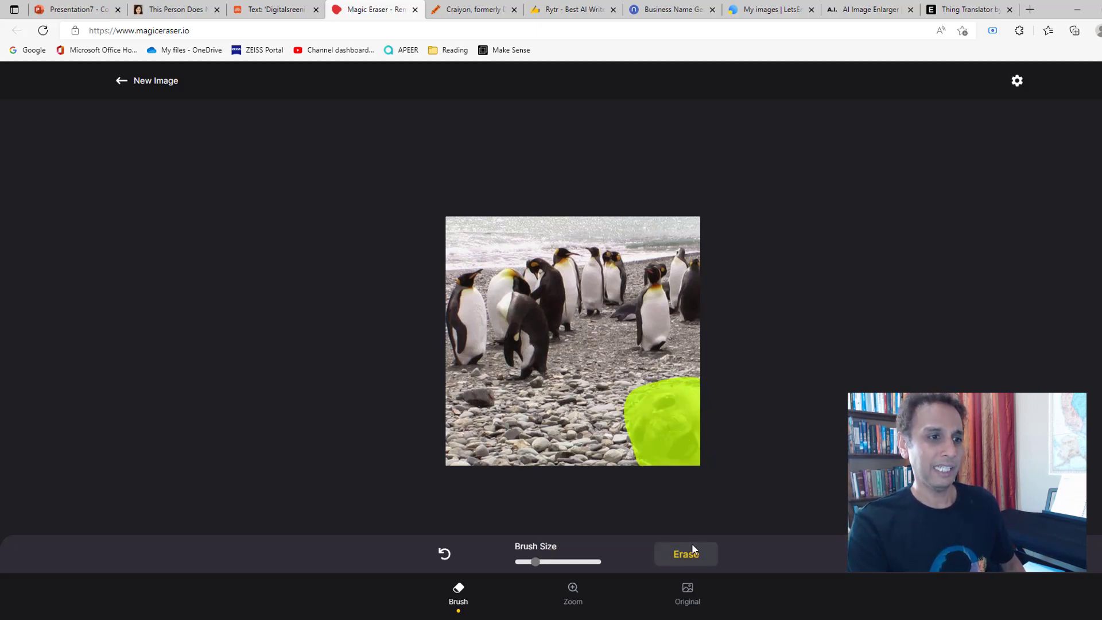
pyautogui.click(686, 555)
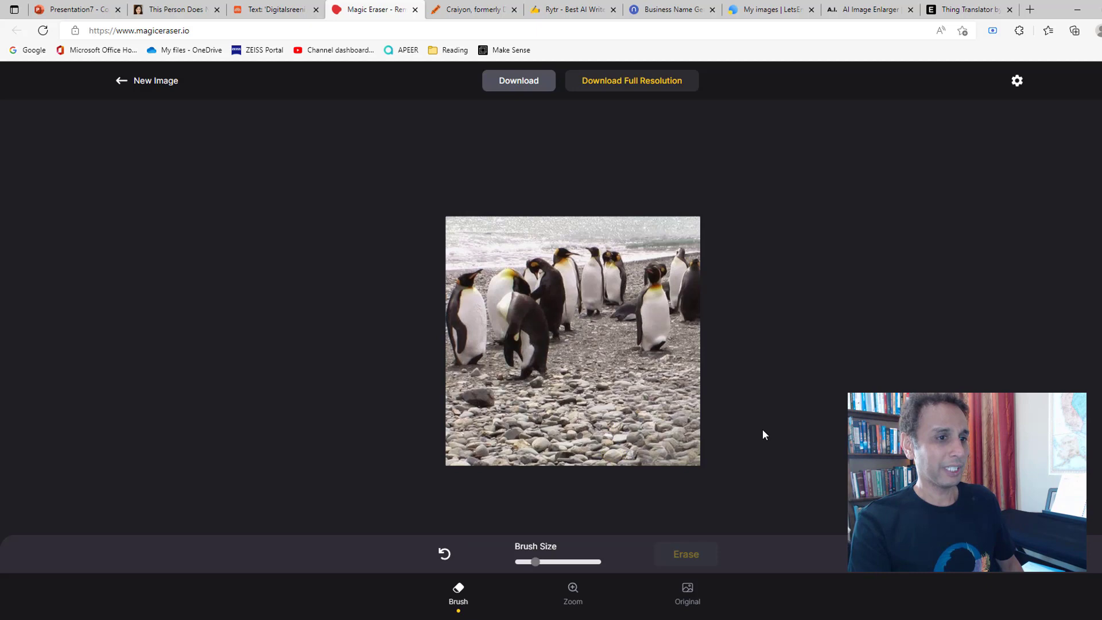
pyautogui.click(466, 15)
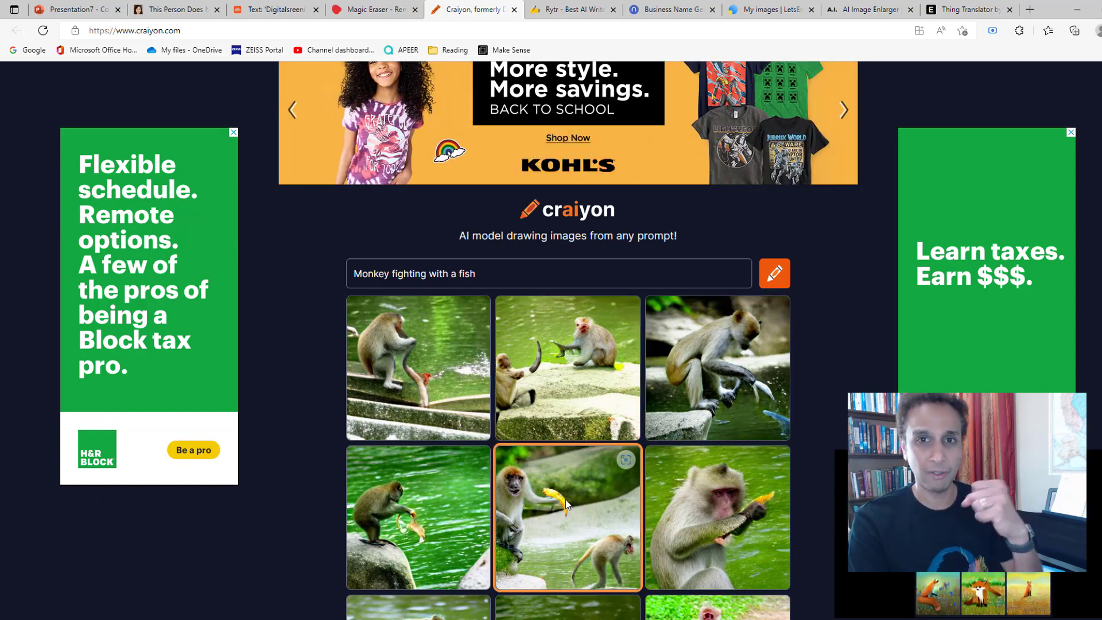
pyautogui.scroll(-3, 604, 467)
pyautogui.scroll(-1, 610, 465)
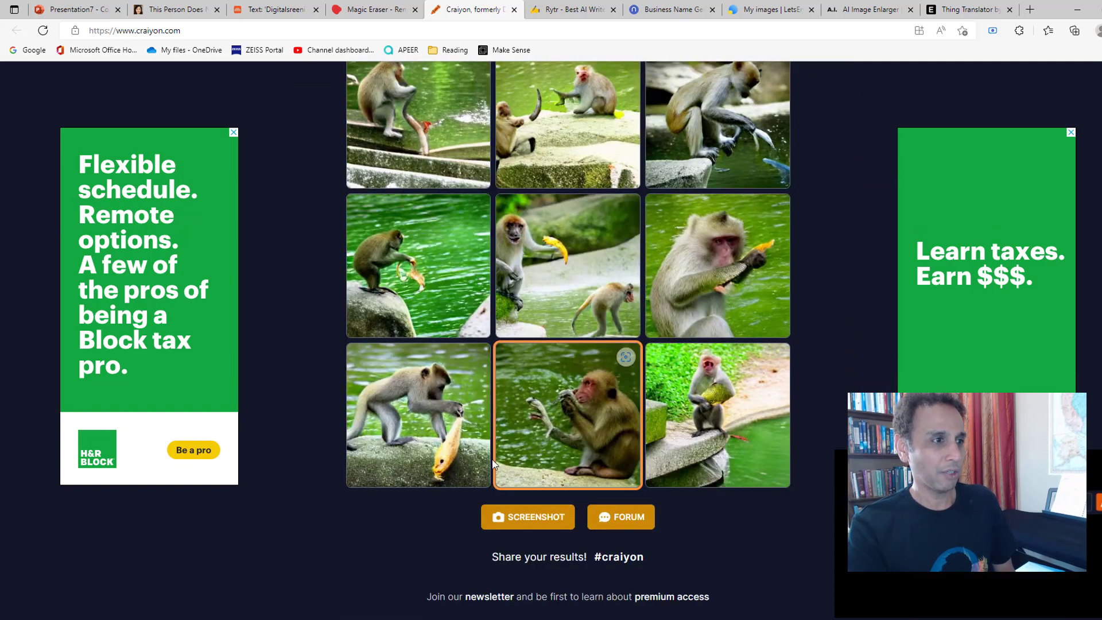
pyautogui.scroll(3, 716, 383)
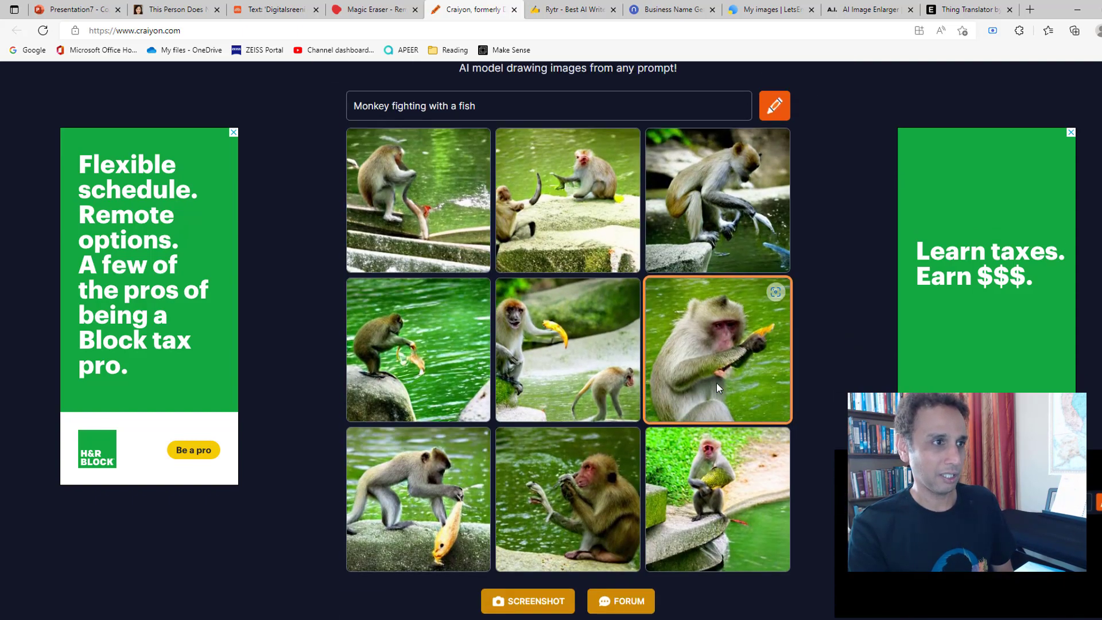
pyautogui.scroll(2, 603, 298)
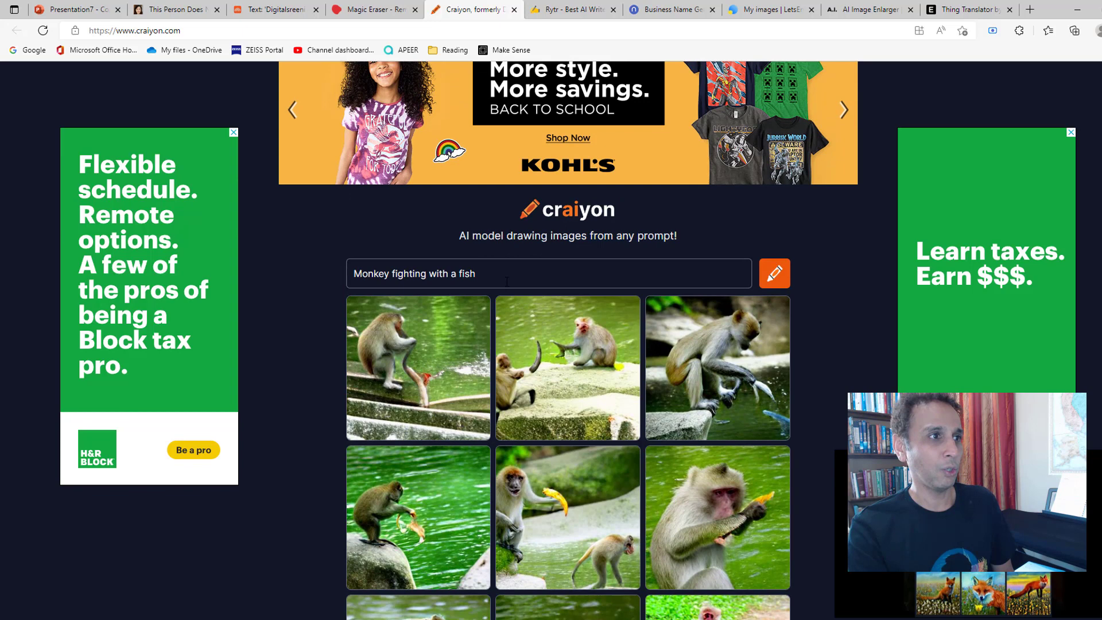
pyautogui.moveTo(505, 274); pyautogui.dragTo(321, 381)
pyautogui.click(316, 390)
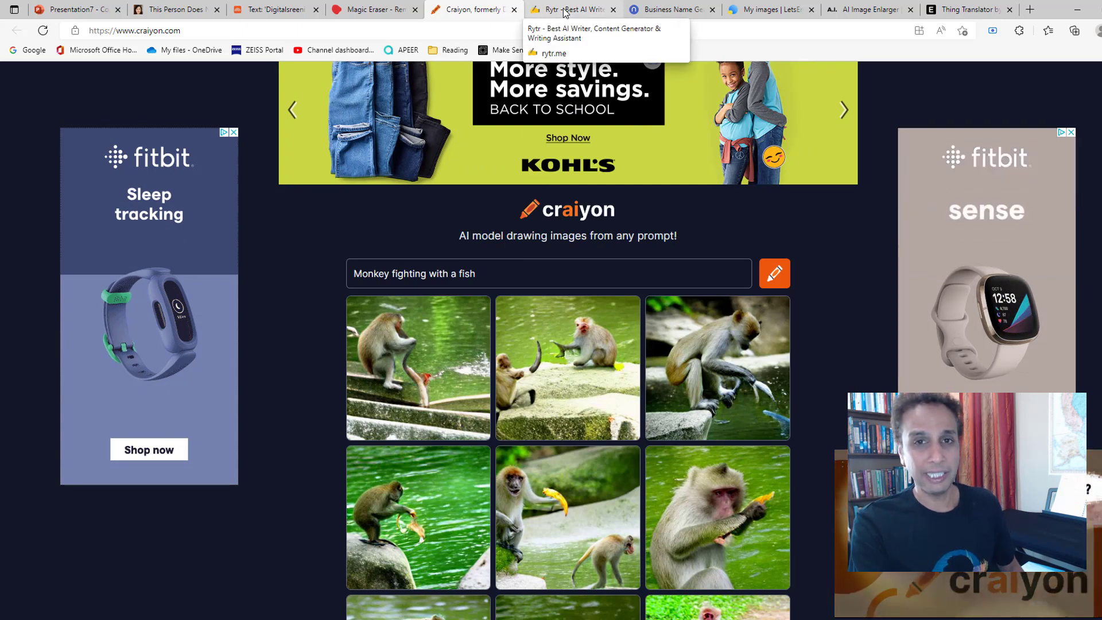
# Step: Switch to the Rytr writing page and bring up its list of use cases
pyautogui.click(565, 10)
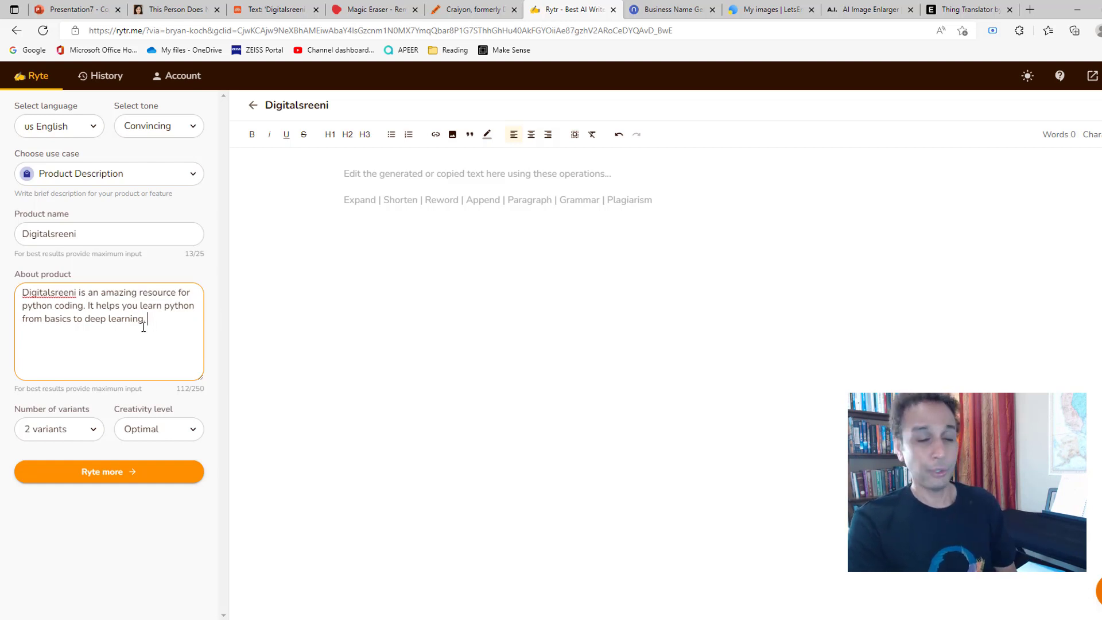
pyautogui.click(193, 178)
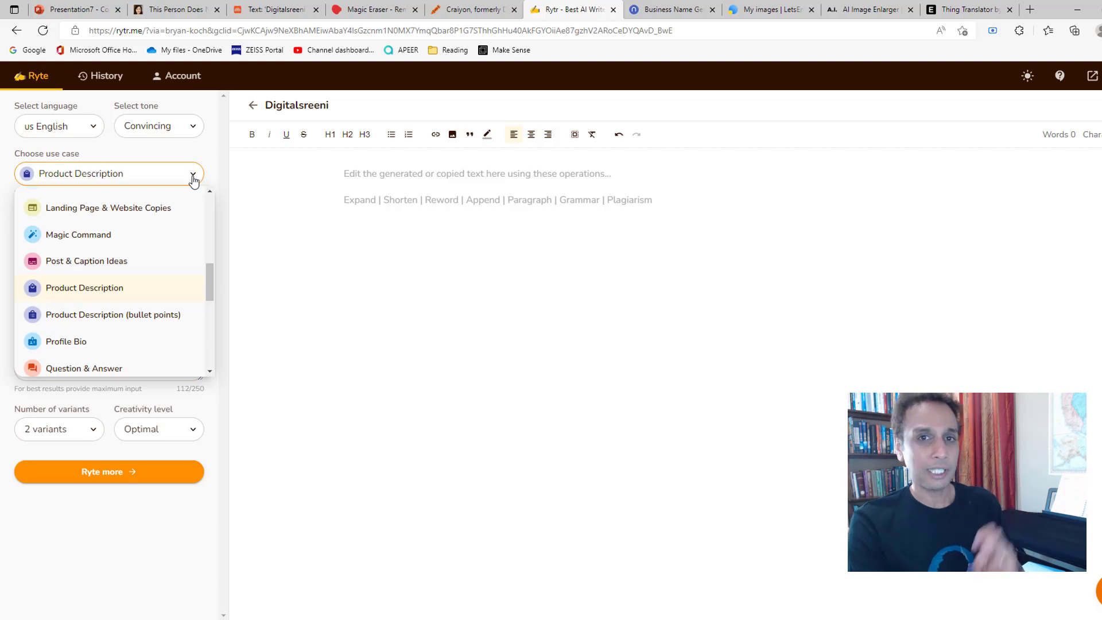
# Step: Choose Product Description, name the product DigitalSreeni and describe it as a Python coding resource
pyautogui.click(110, 287)
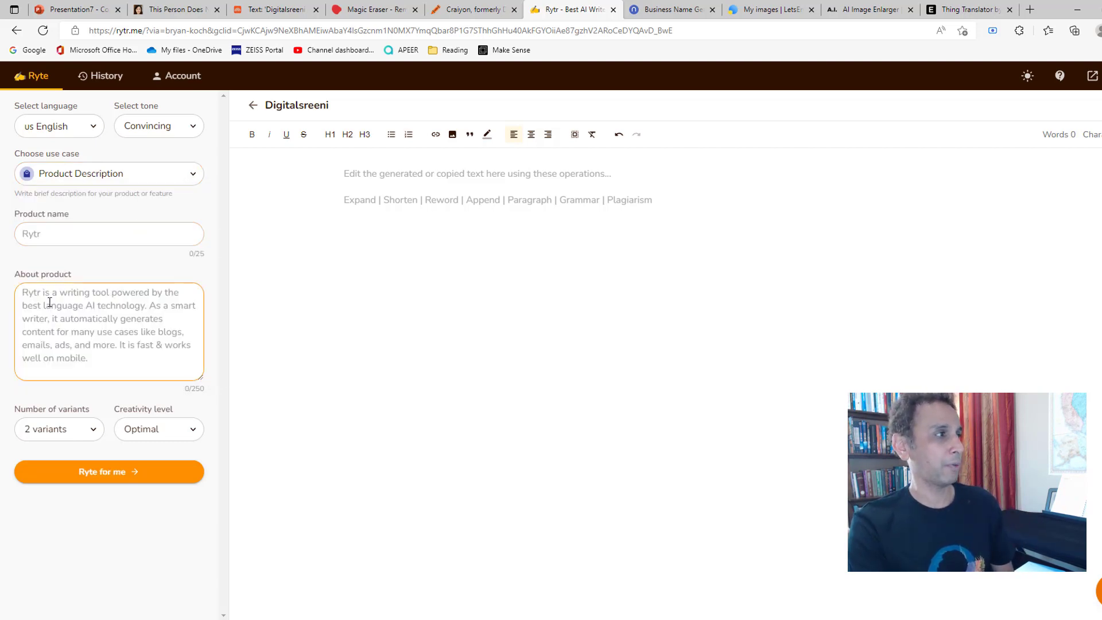
pyautogui.click(60, 234)
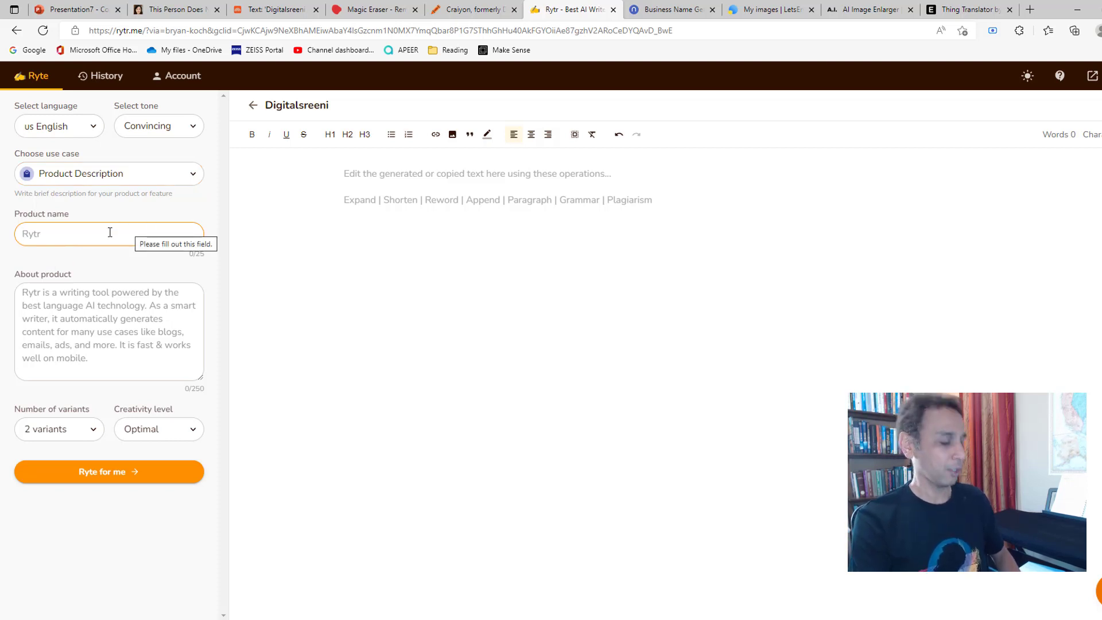
pyautogui.write('Digital')
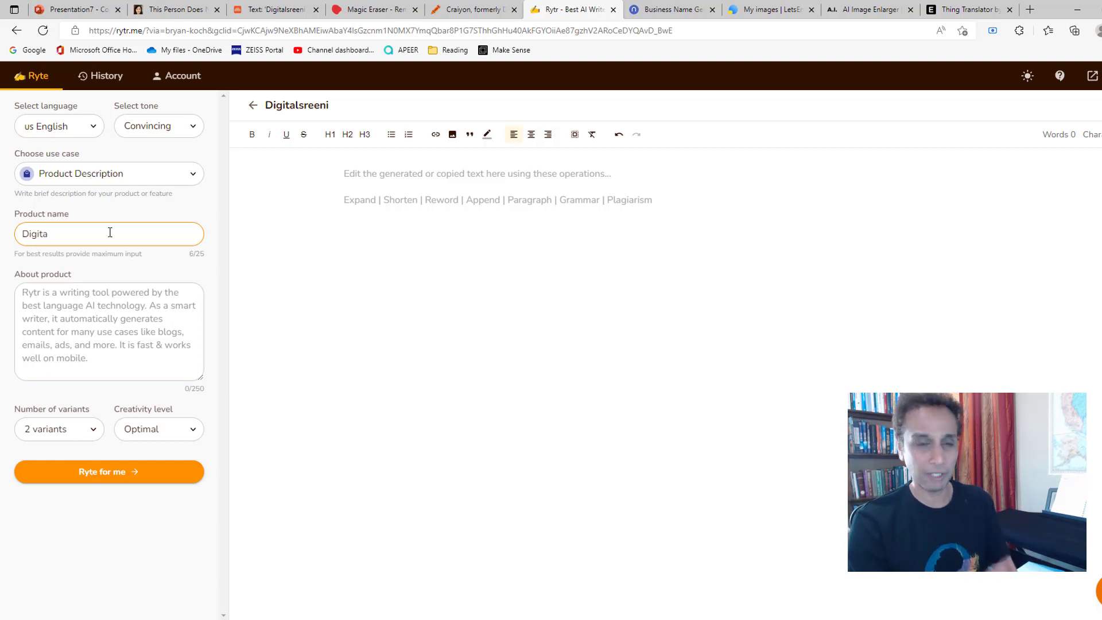
pyautogui.write('lSreeni')
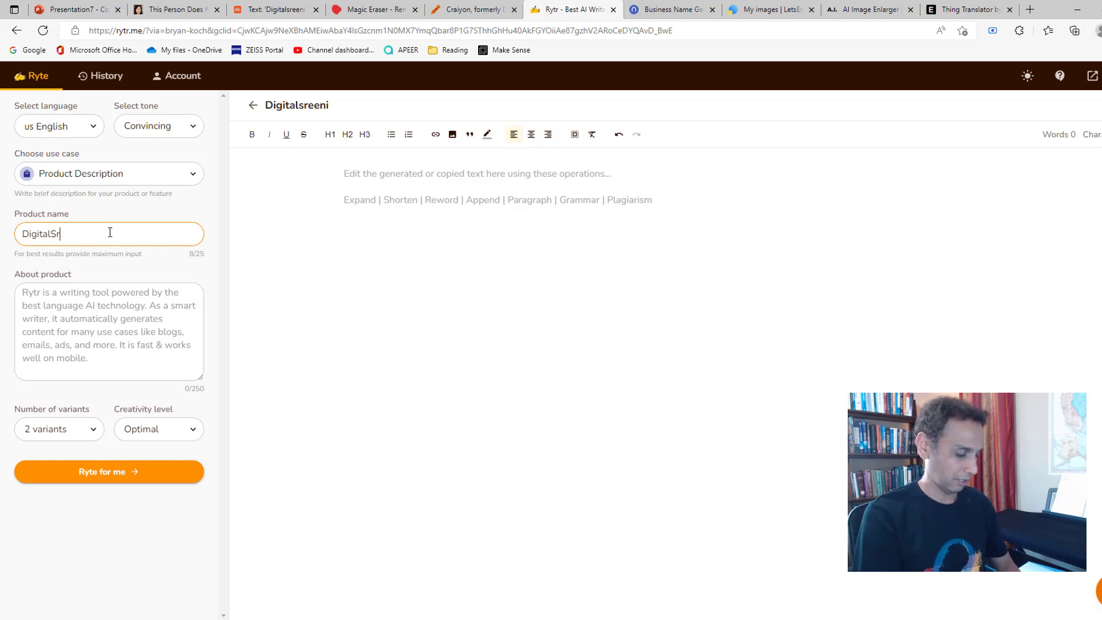
pyautogui.click(103, 346)
pyautogui.write('Digitalsreeni is an amazing resou')
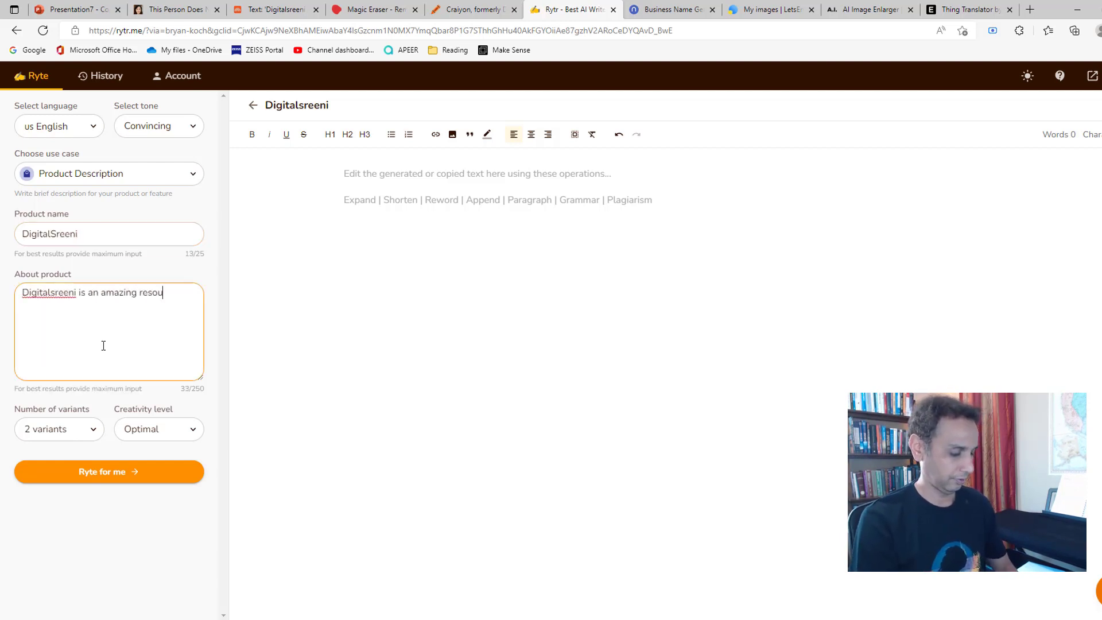
pyautogui.write('rce for python coding. It teac')
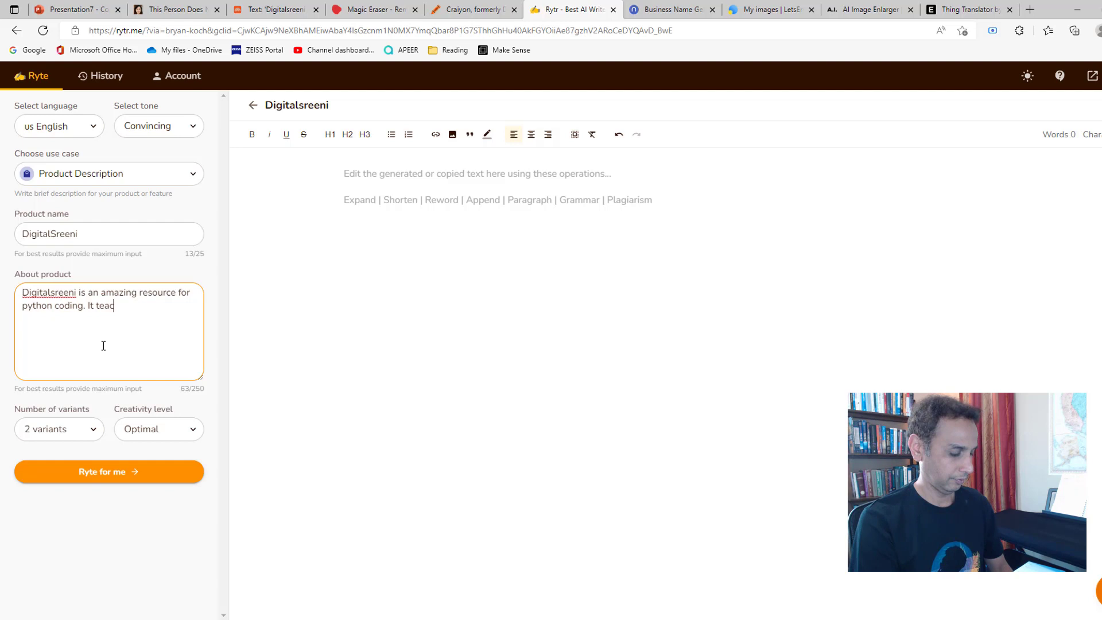
pyautogui.write('hes you from basics to advanced deep learning.')
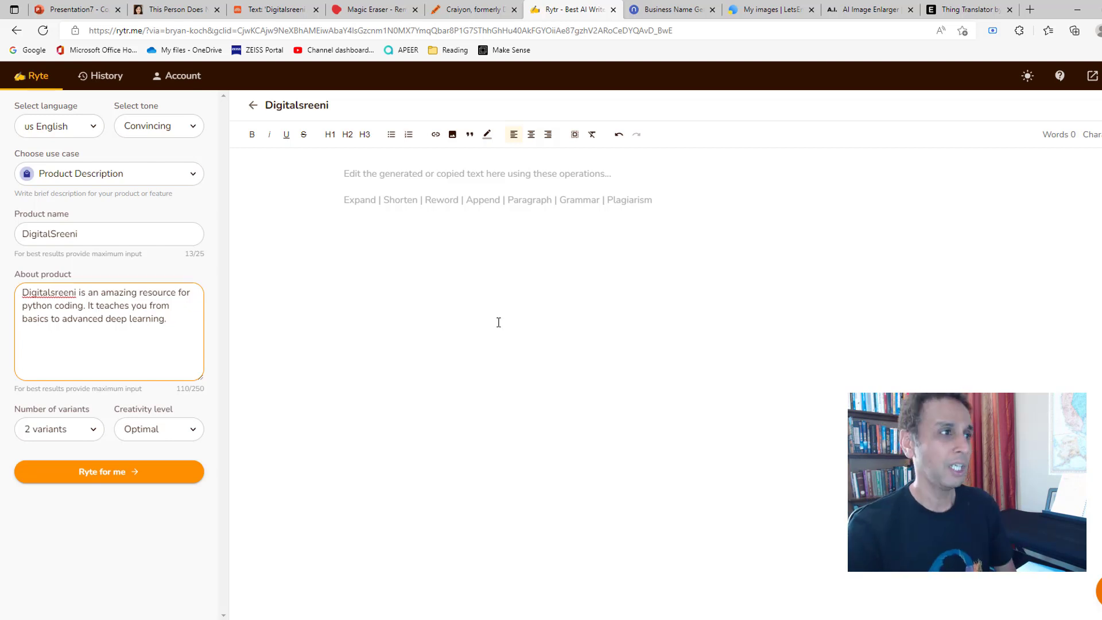
# Step: Generate a convincing 72-word DigitalSreeni product description with 'Ryte for me'
pyautogui.click(101, 476)
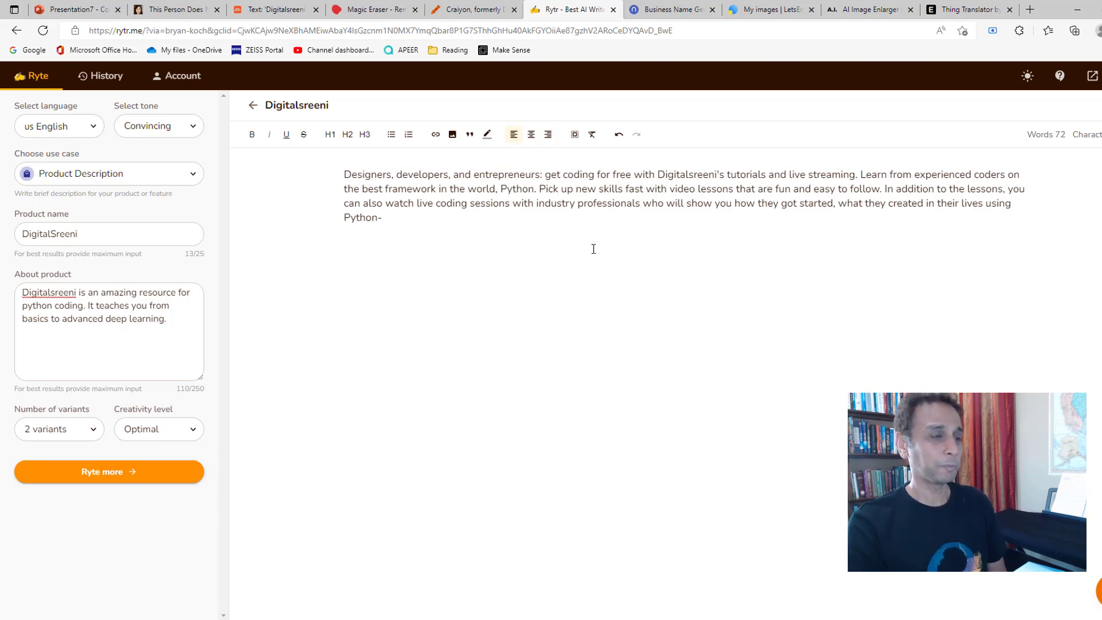
# Step: Append 'It makes learning to code fun.' to the end of the About product text
pyautogui.click(147, 346)
pyautogui.doubleClick(47, 290)
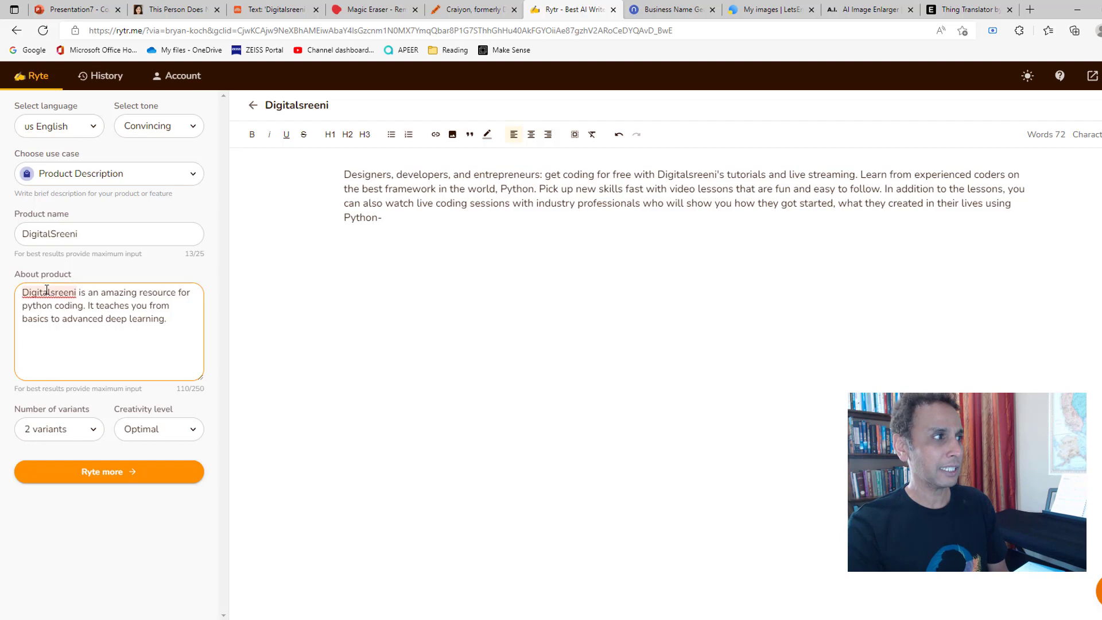
pyautogui.click(157, 317)
pyautogui.moveTo(179, 322); pyautogui.dragTo(8, 308)
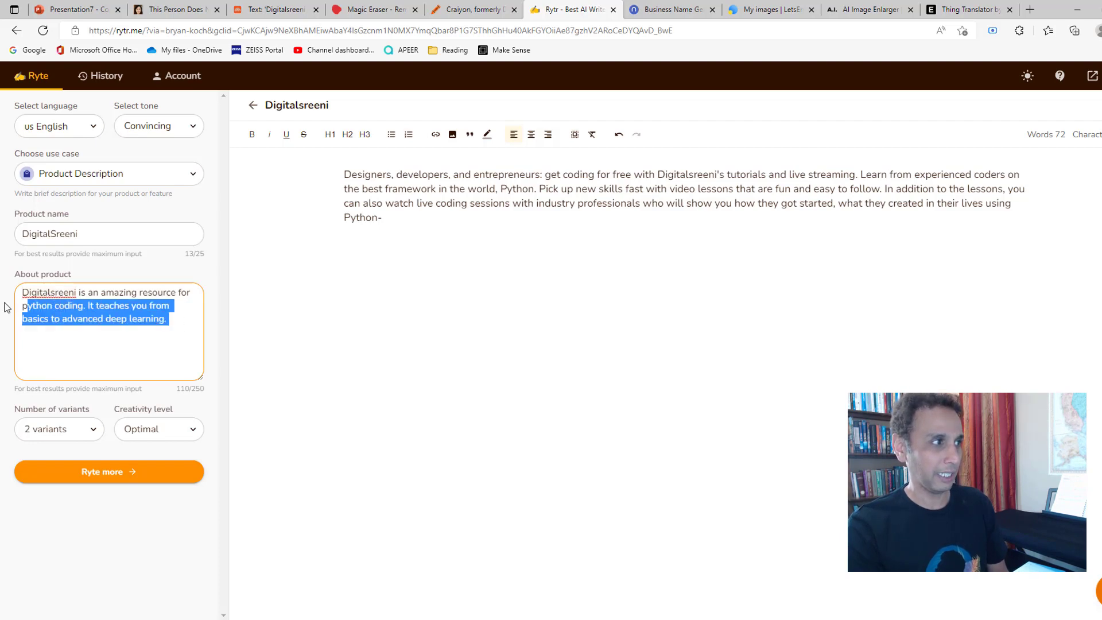
pyautogui.click(129, 338)
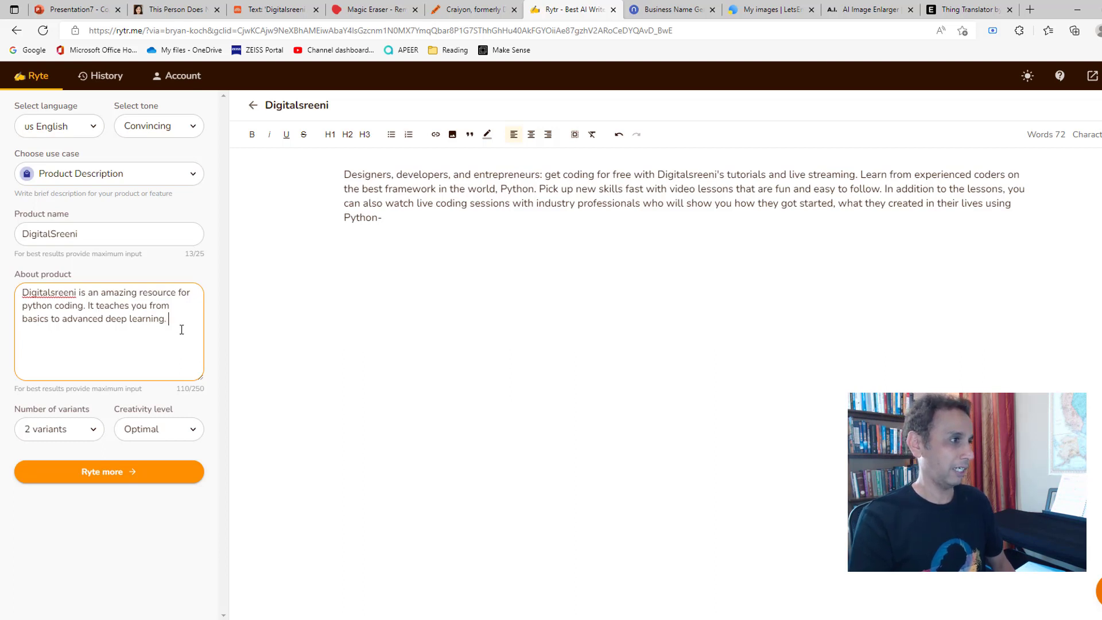
pyautogui.write('It makes')
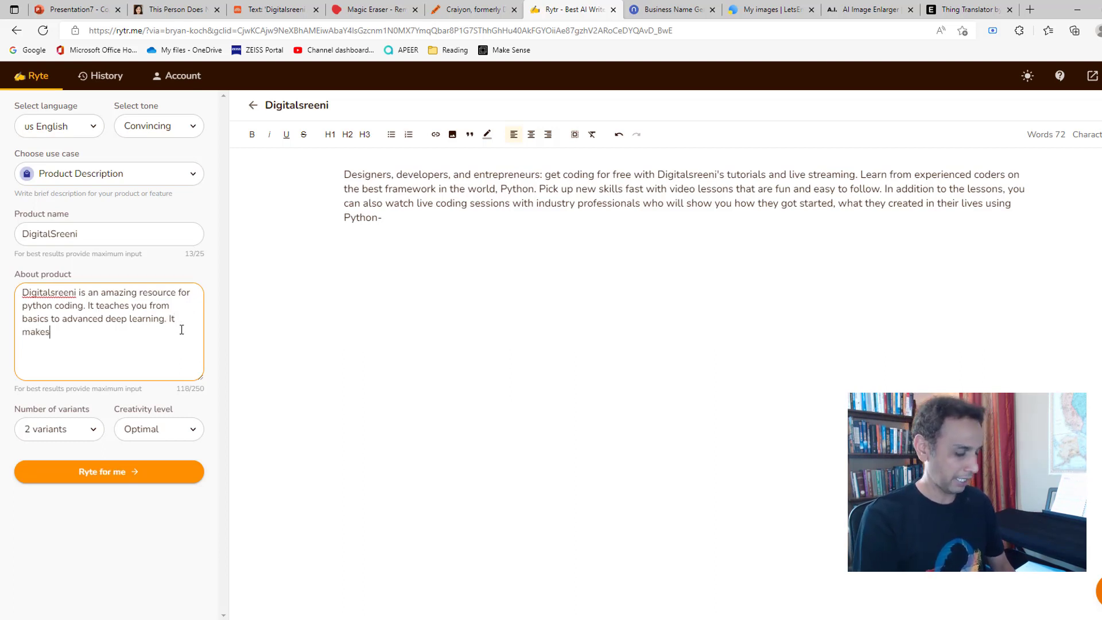
pyautogui.write(' learning ')
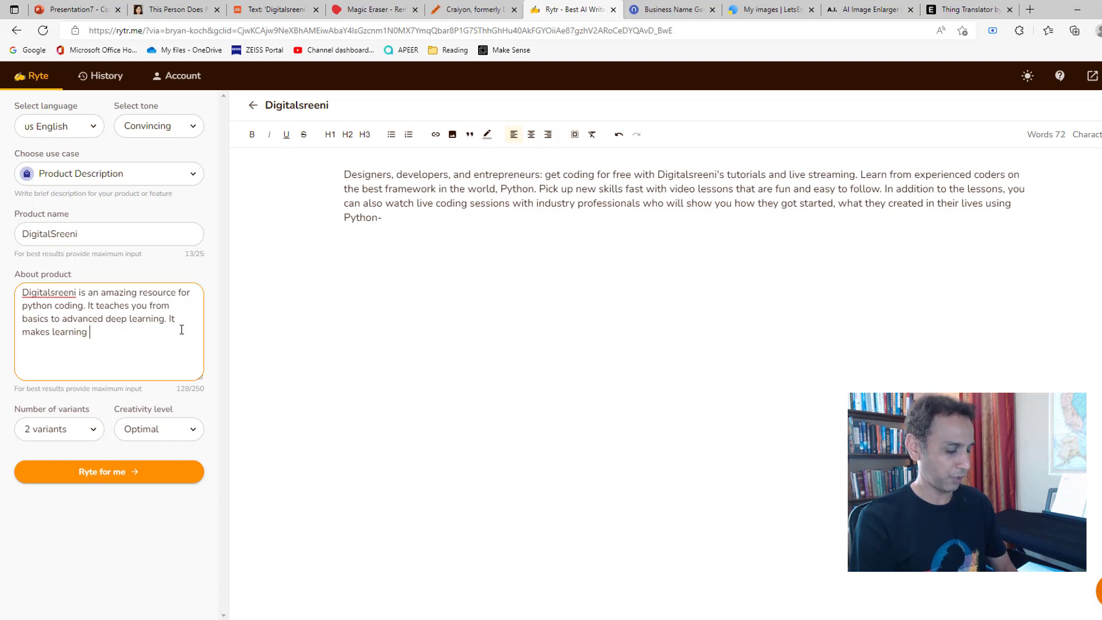
pyautogui.write('to code fun.')
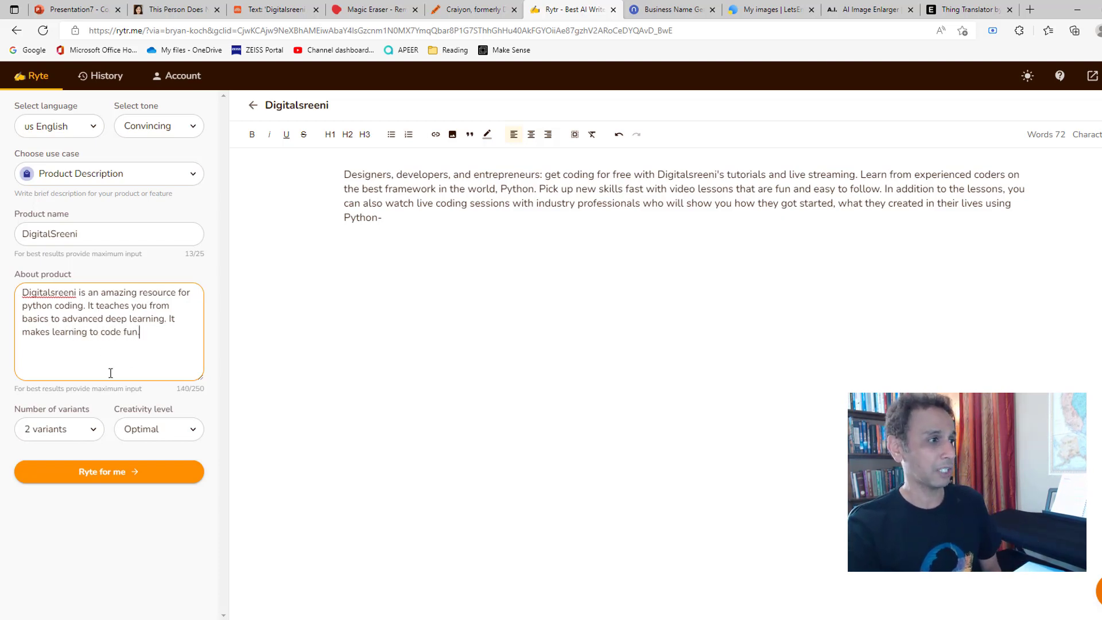
# Step: Generate a second description variant, select the new paragraph, then place the cursor after 'intelligence.'
pyautogui.click(103, 475)
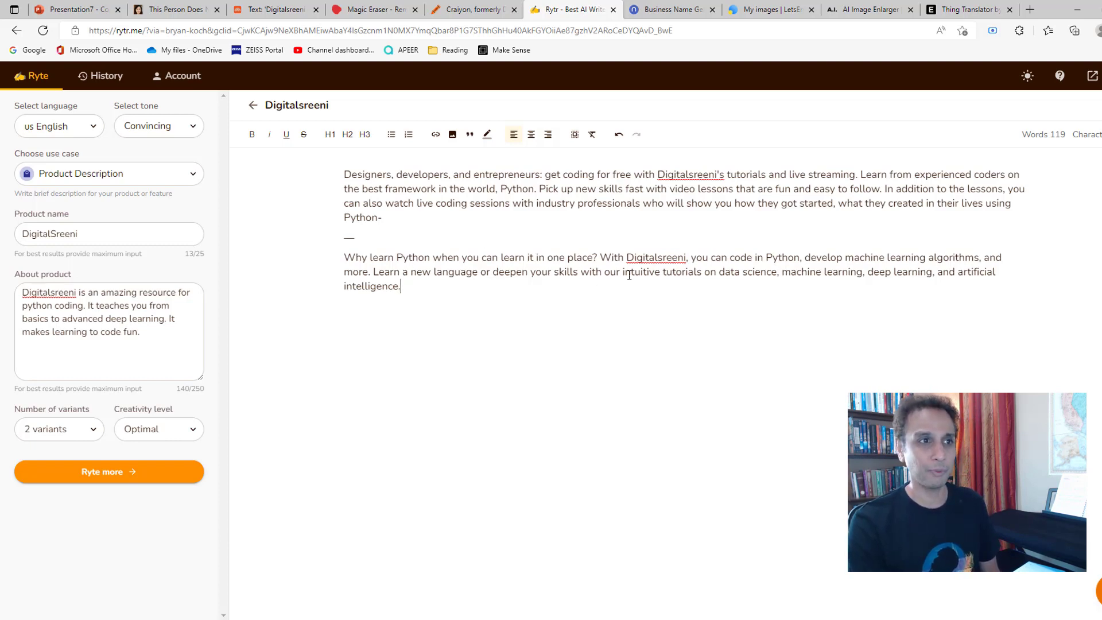
pyautogui.moveTo(480, 290); pyautogui.dragTo(317, 263)
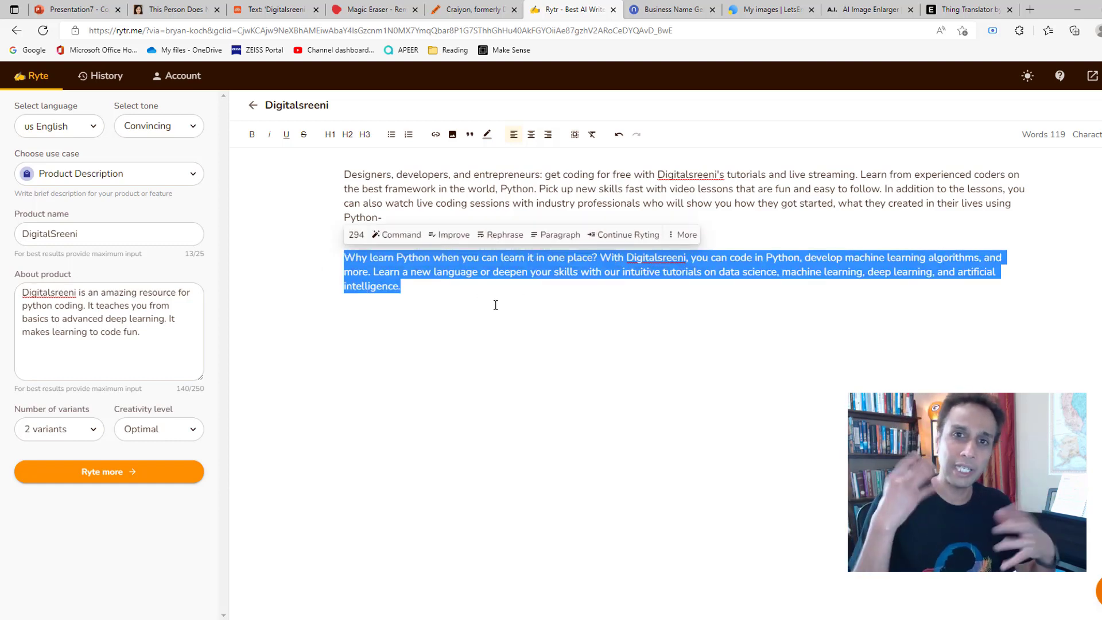
pyautogui.click(629, 255)
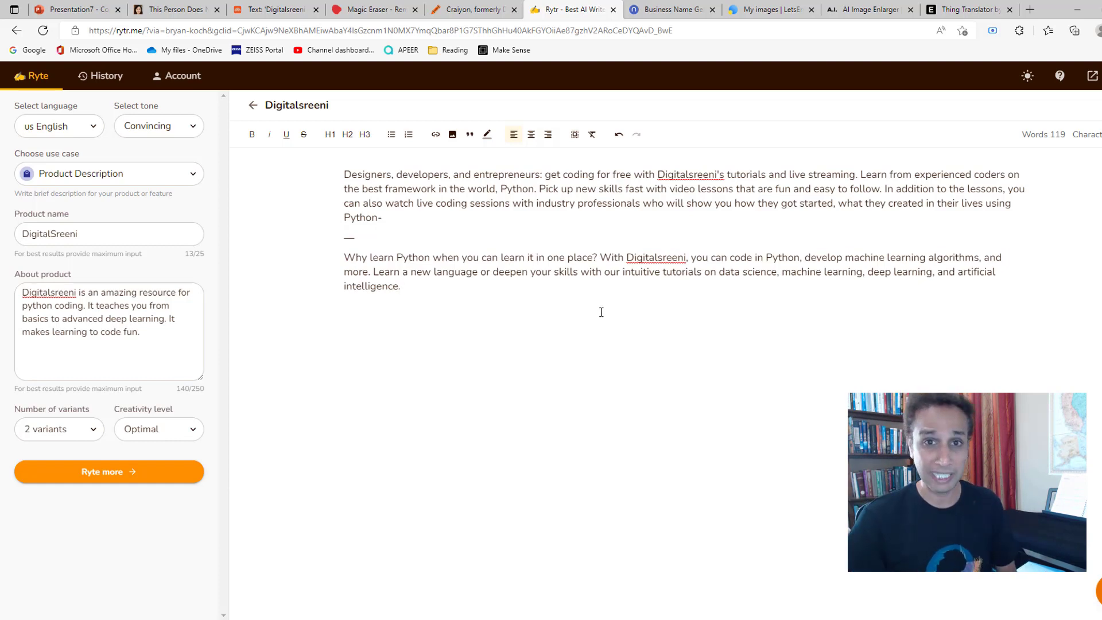
pyautogui.click(486, 287)
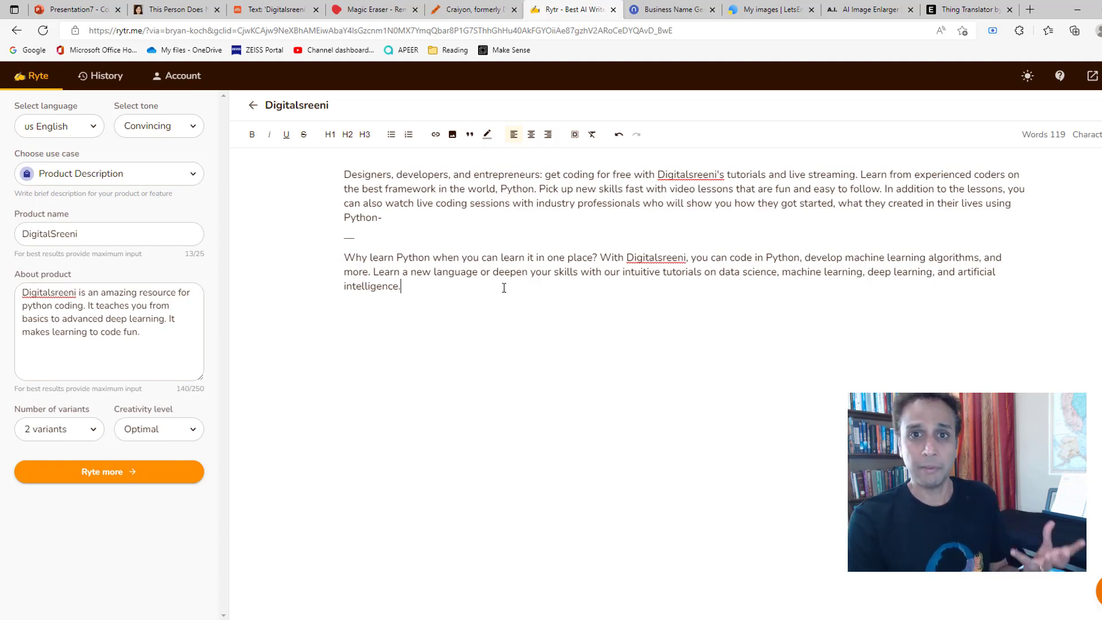
# Step: In Namelix, generate names for 'deep learning image analysis' up to the randomness choice, with Medium set
pyautogui.click(666, 9)
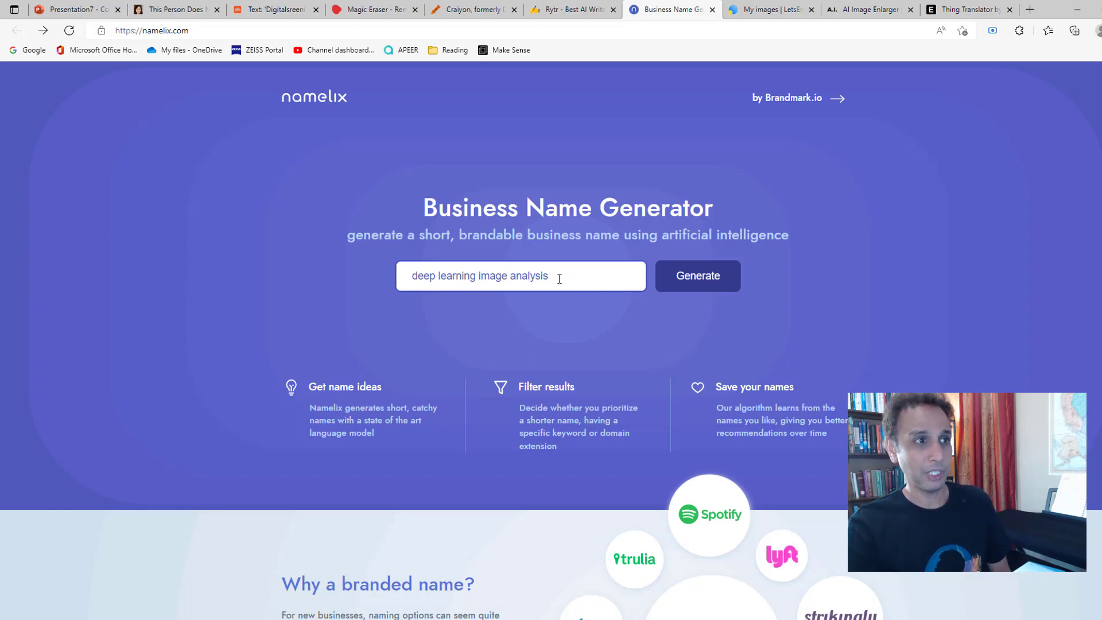
pyautogui.click(691, 281)
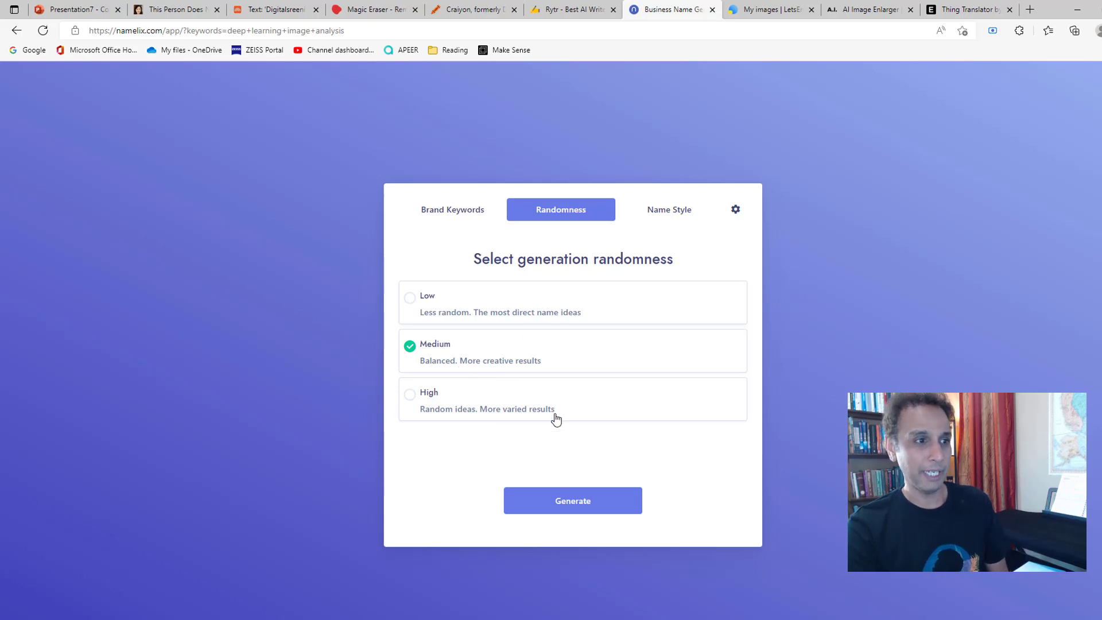
# Step: Generate Medium-randomness names, browse suggestions like Brainlytics and Zetex, then return to the Rytr description
pyautogui.click(566, 501)
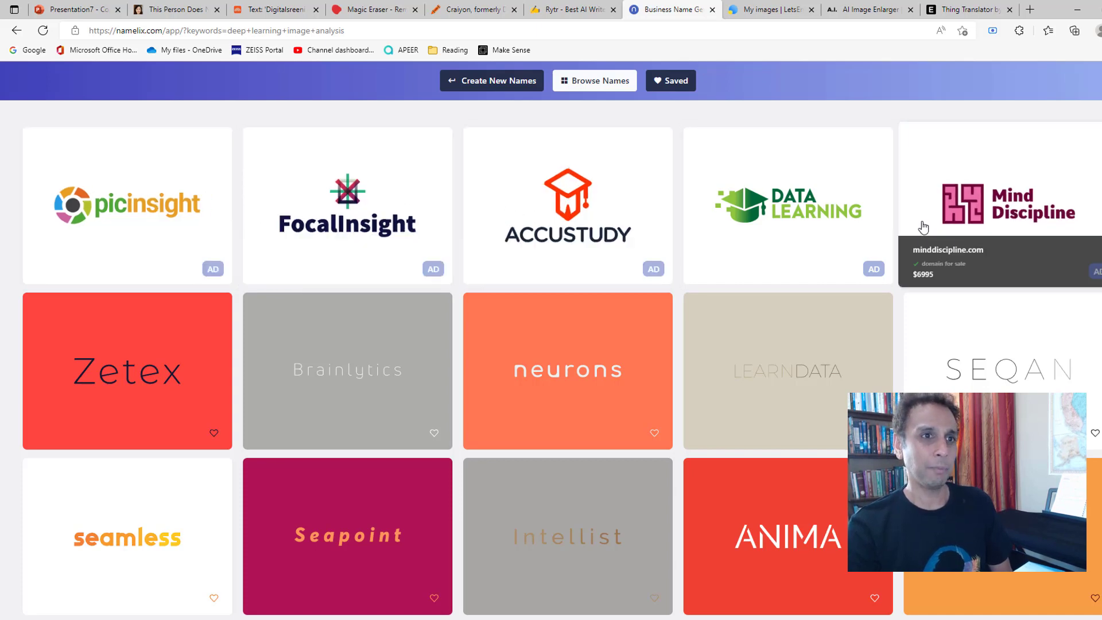
pyautogui.scroll(-2, 494, 299)
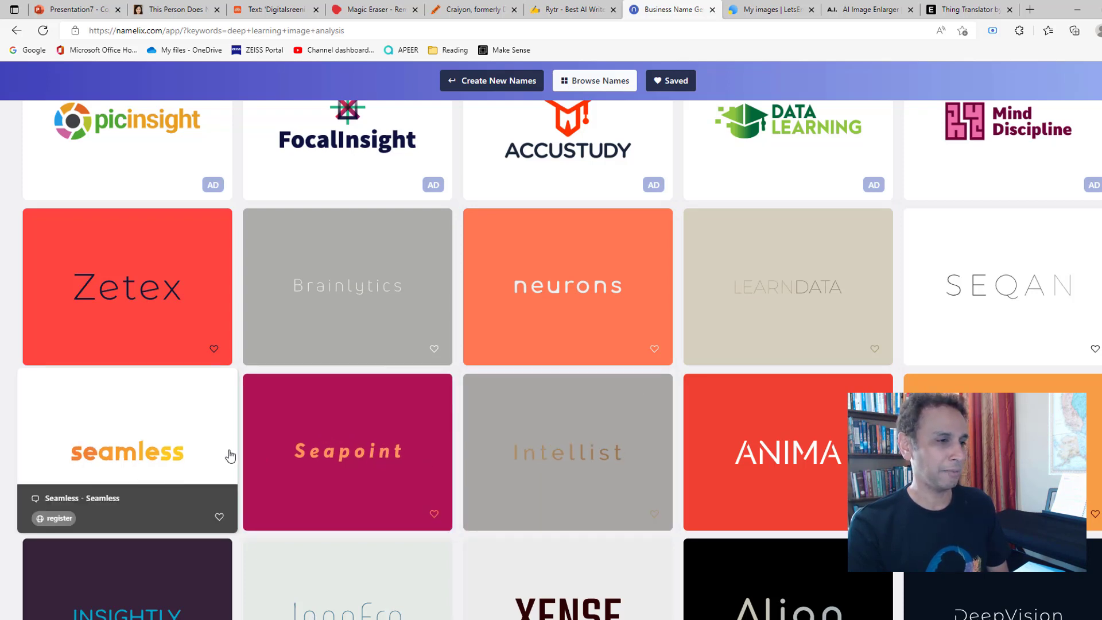
pyautogui.scroll(-4, 230, 455)
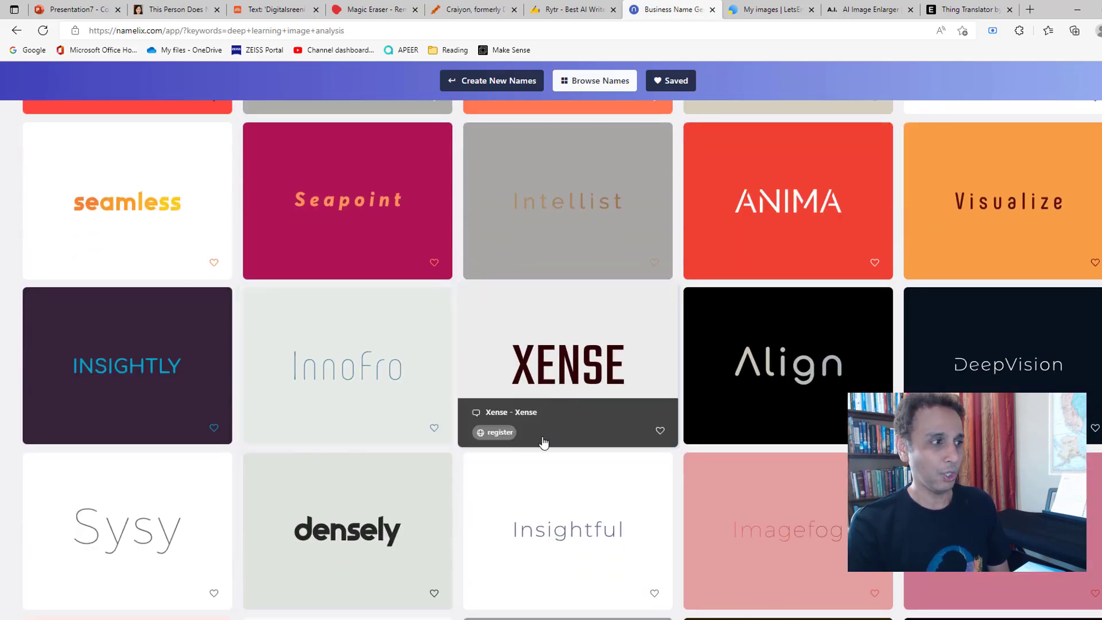
pyautogui.scroll(5, 544, 441)
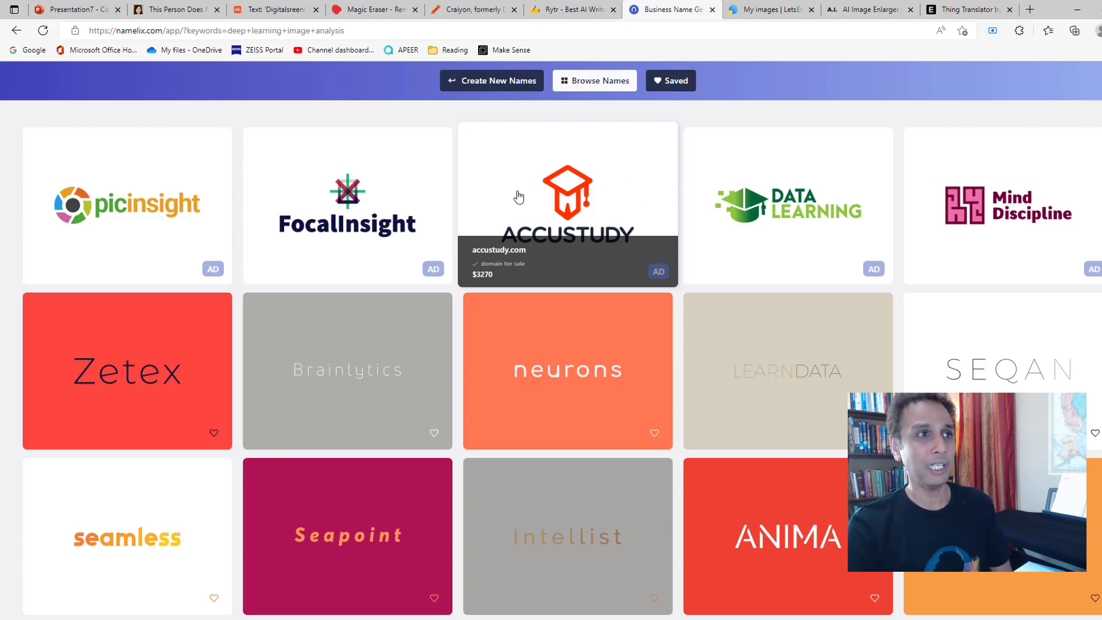
pyautogui.click(581, 10)
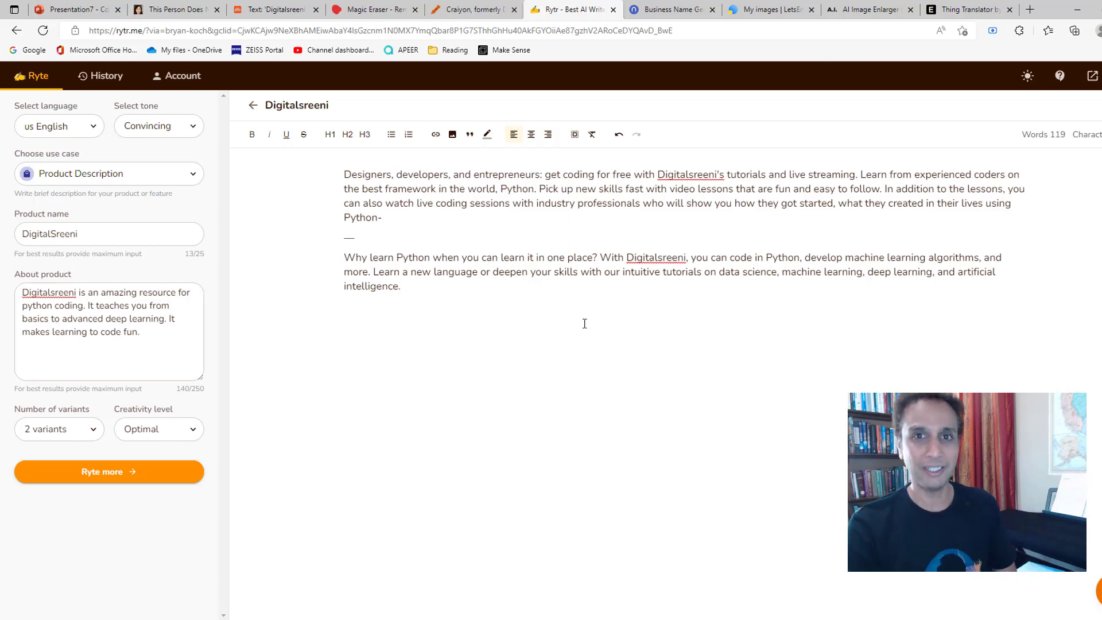
# Step: Sweep AI Image Enlarger's before/after slider back and forth across the sample portrait
pyautogui.click(767, 12)
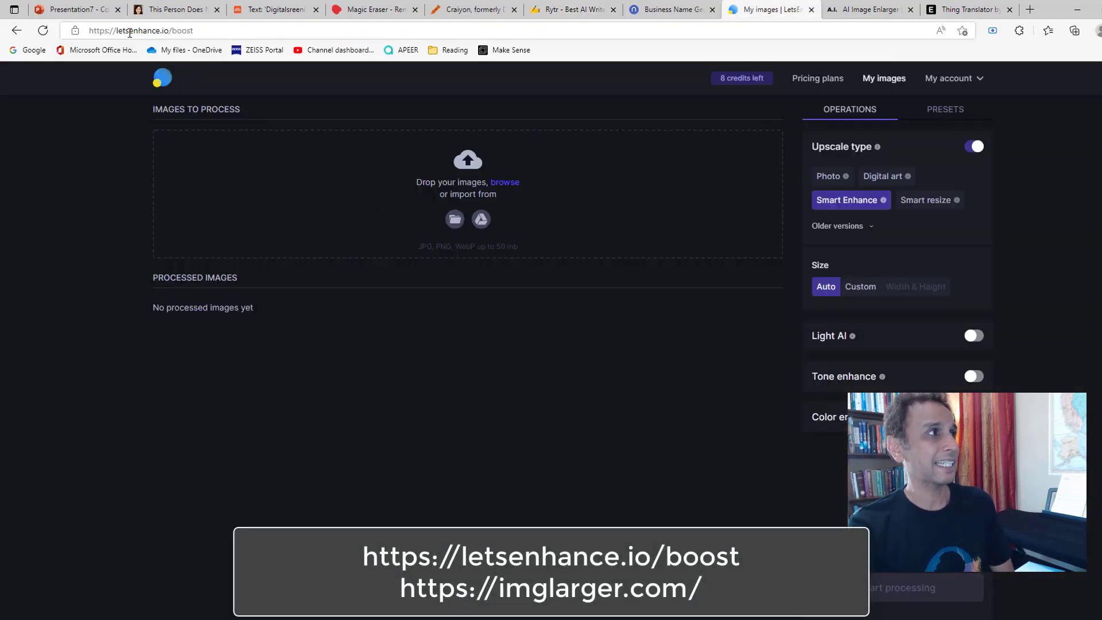
pyautogui.click(869, 17)
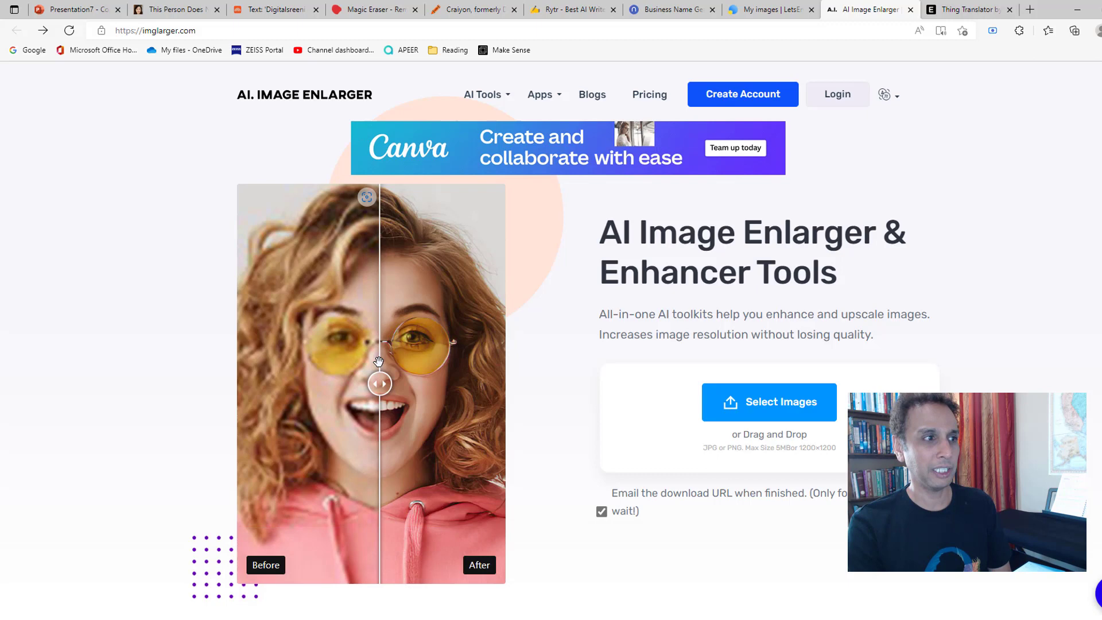
pyautogui.moveTo(380, 361); pyautogui.dragTo(425, 355)
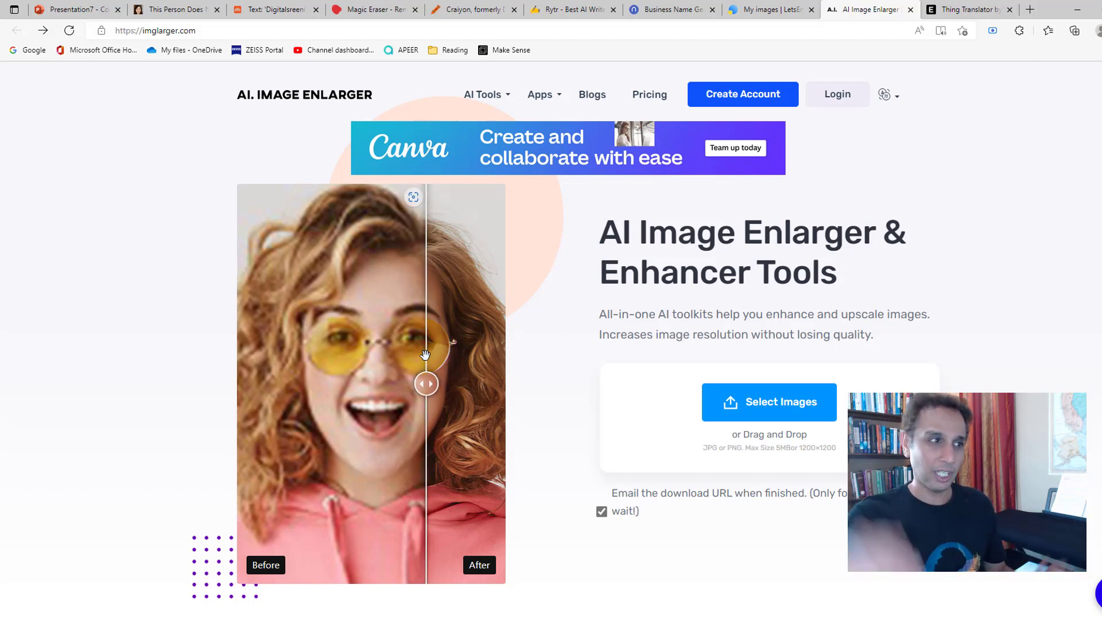
pyautogui.moveTo(416, 350); pyautogui.dragTo(304, 383)
pyautogui.moveTo(472, 377)
pyautogui.mouseDown()
pyautogui.moveTo(310, 383)
pyautogui.moveTo(484, 384)
pyautogui.mouseUp()
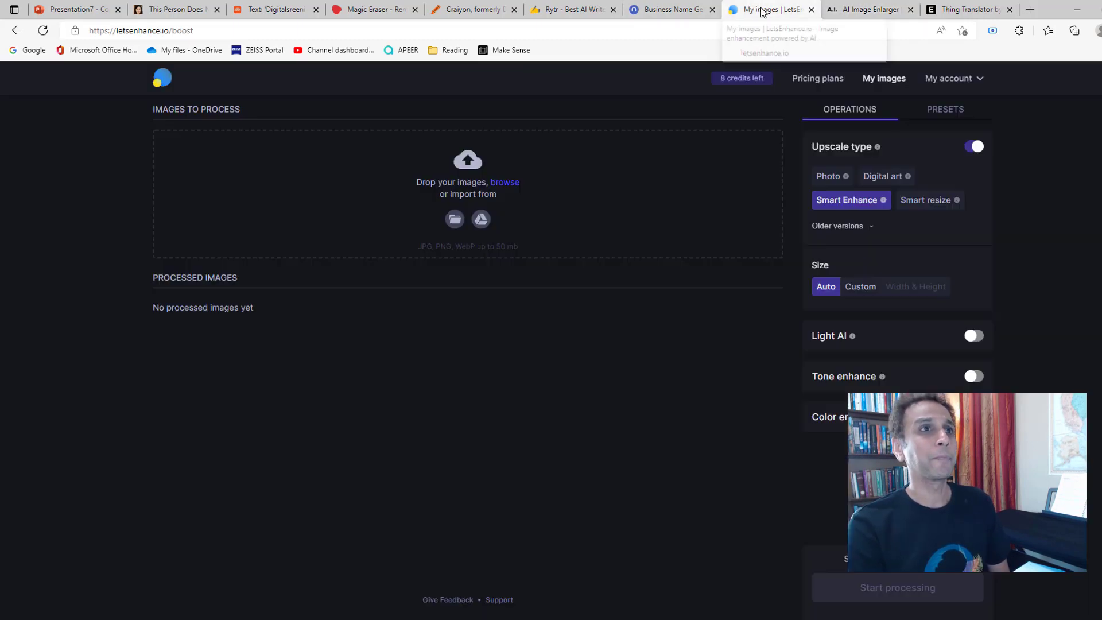
# Step: Return to the empty 'My images | LetsEnhance' upload page with 8 credits left
pyautogui.click(763, 11)
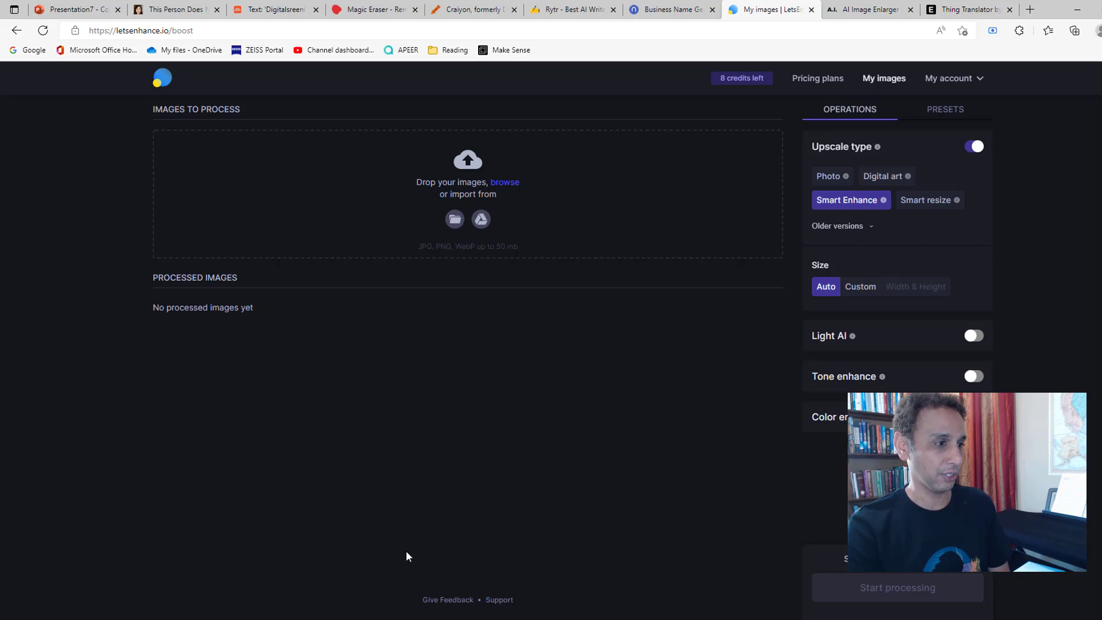
# Step: Open me-kid.jpg from the cool-AI-websites folder and minimize File Explorer
pyautogui.hotkey('alt', 'Tab')
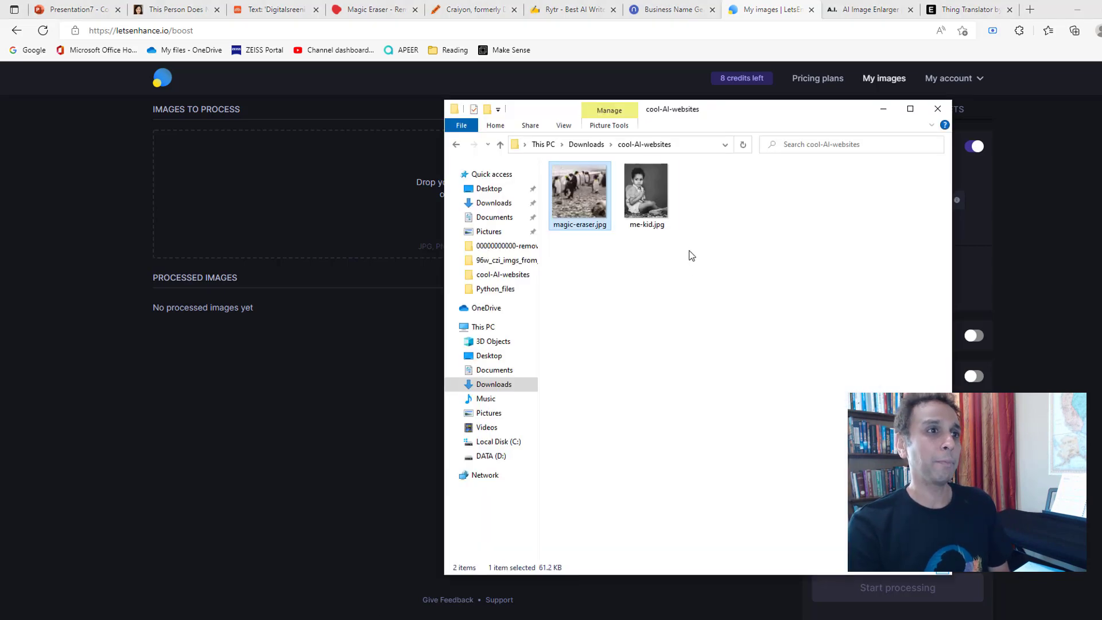
pyautogui.doubleClick(652, 181)
pyautogui.click(884, 113)
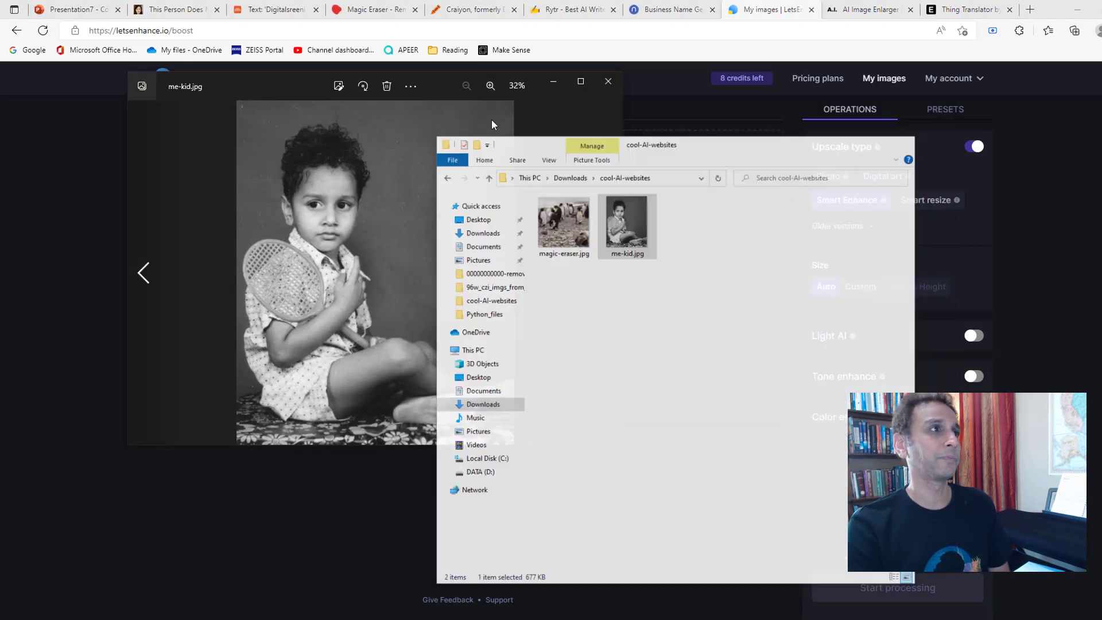
# Step: Reposition the photo viewer and zoom me-kid.jpg to about 83% to see its grain
pyautogui.moveTo(298, 84); pyautogui.dragTo(394, 99)
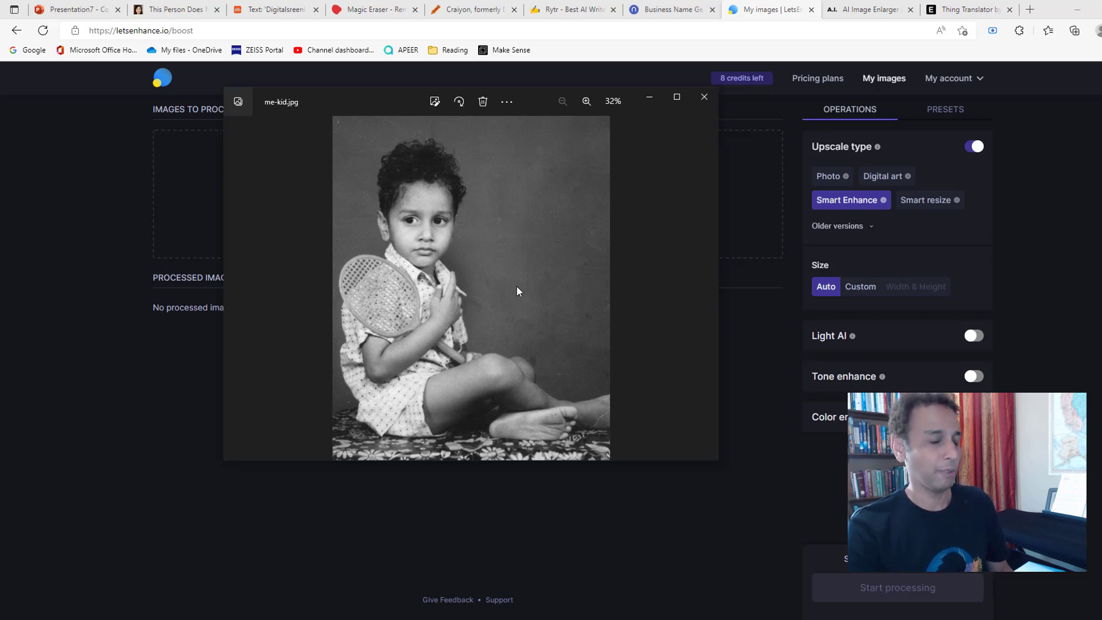
pyautogui.click(586, 101)
pyautogui.click(586, 101)
pyautogui.click(585, 101)
pyautogui.click(586, 101)
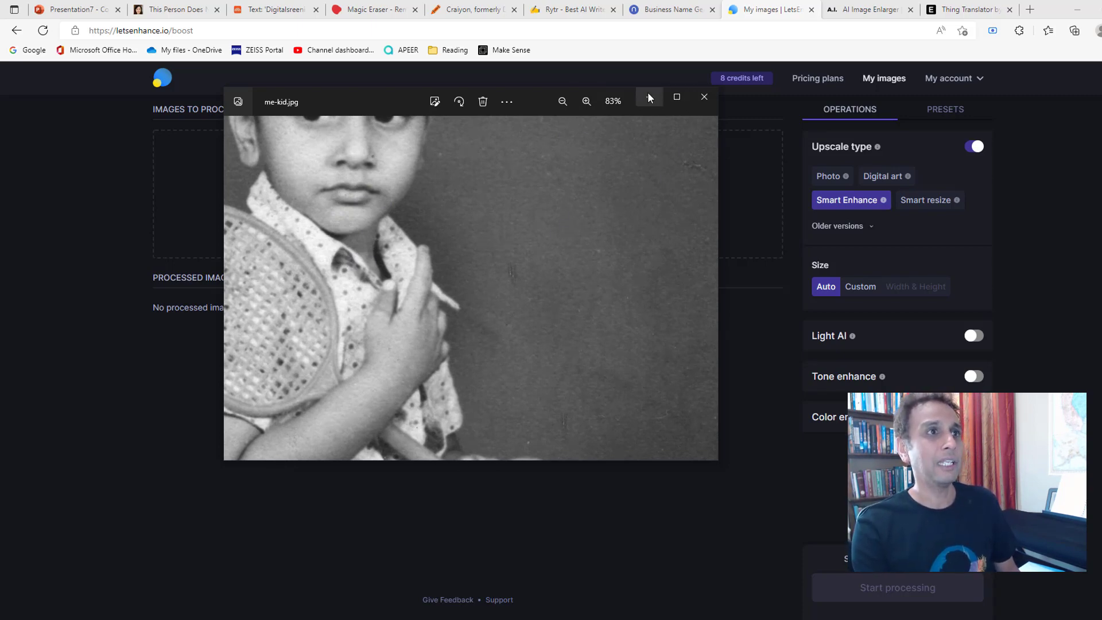
# Step: Close the viewer and drop me-kid.jpg into Let's Enhance, queued for 2906 × 3604 px output
pyautogui.click(703, 97)
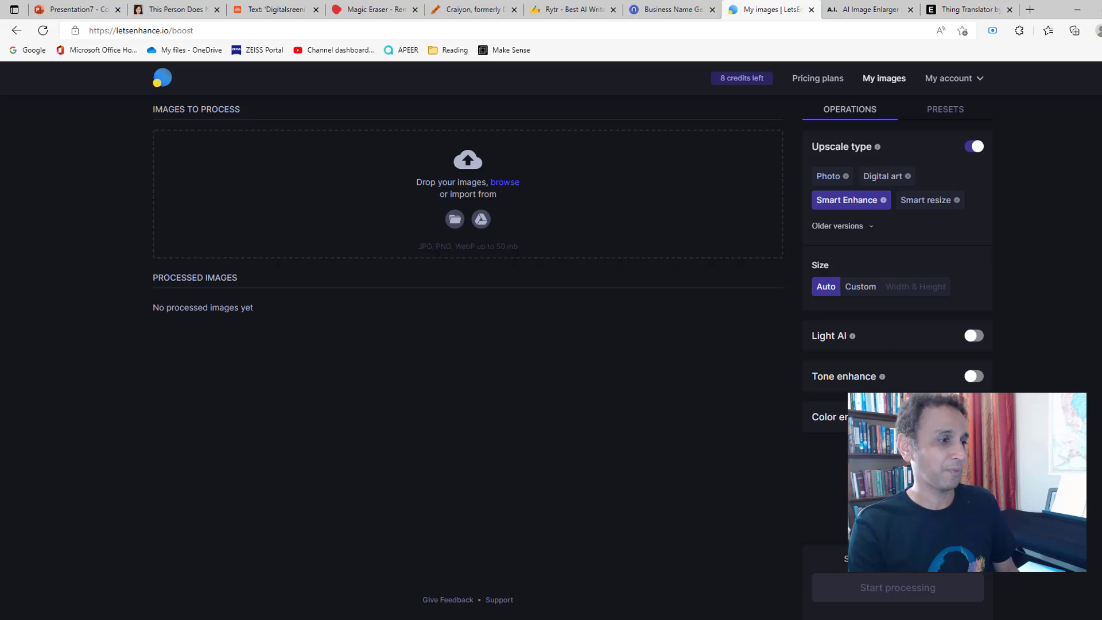
pyautogui.hotkey('alt', 'Tab')
pyautogui.moveTo(651, 182); pyautogui.dragTo(355, 218)
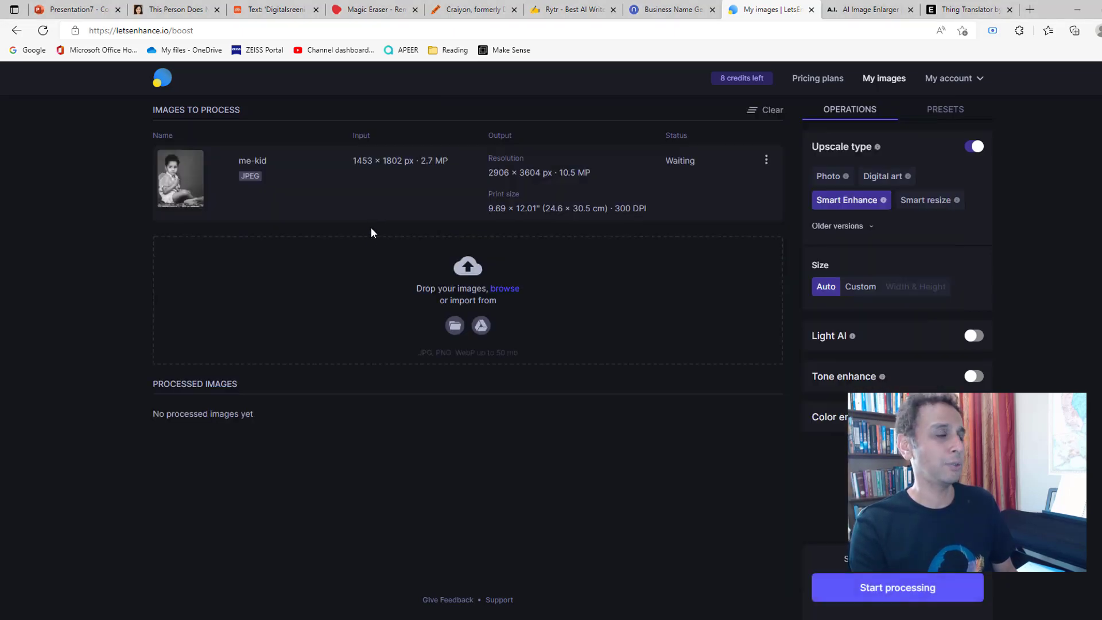
# Step: Start Smart Enhance processing so me-kid.jpg is upscaled to 2906 × 3604 px
pyautogui.click(897, 596)
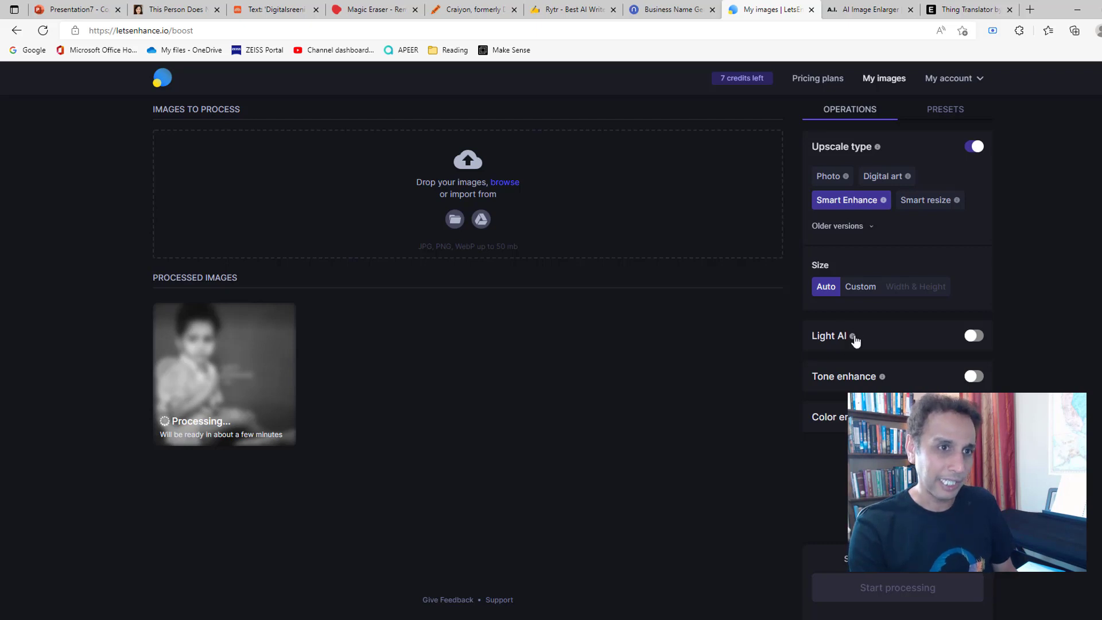
pyautogui.moveTo(853, 339)
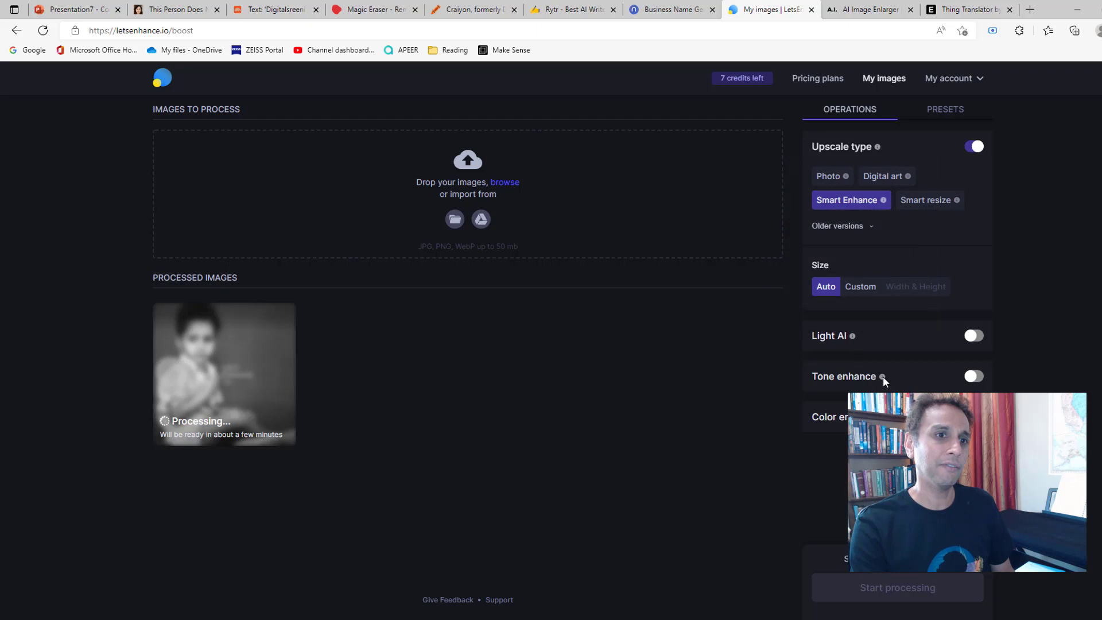
pyautogui.moveTo(882, 379)
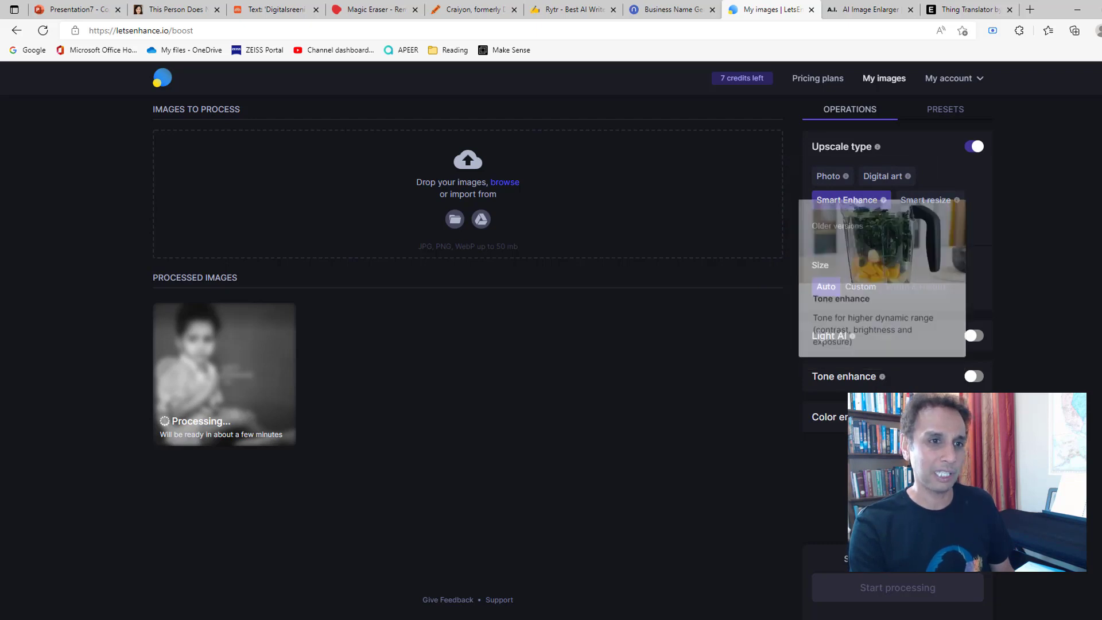
pyautogui.moveTo(886, 417)
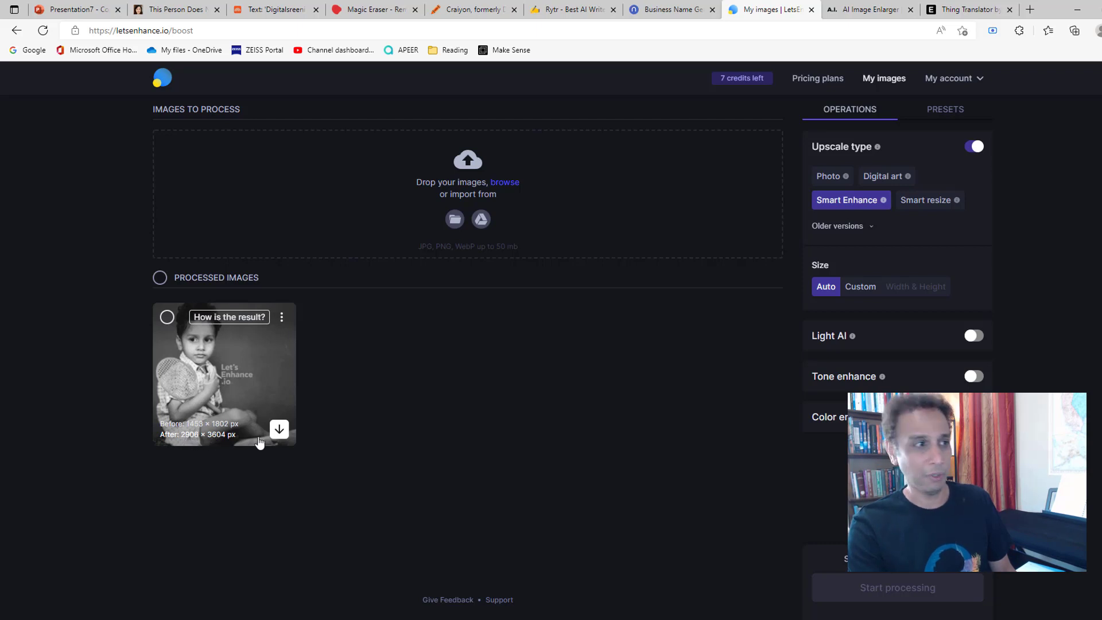
# Step: Download the upscaled photo as me-kid_auto_x2.jpg and bring File Explorer forward
pyautogui.click(278, 429)
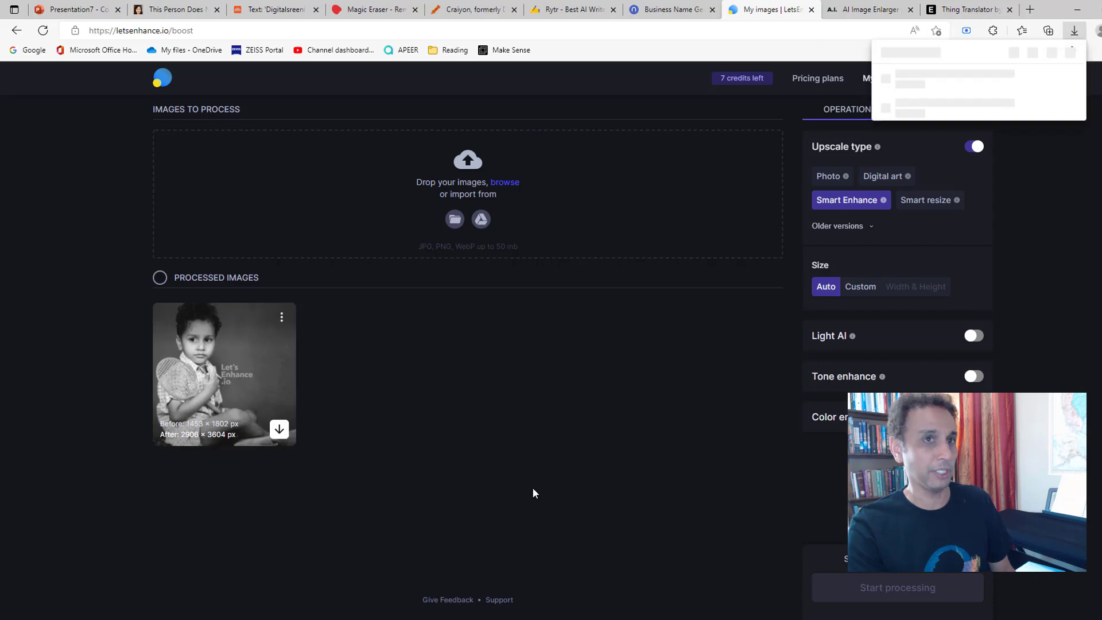
pyautogui.click(988, 75)
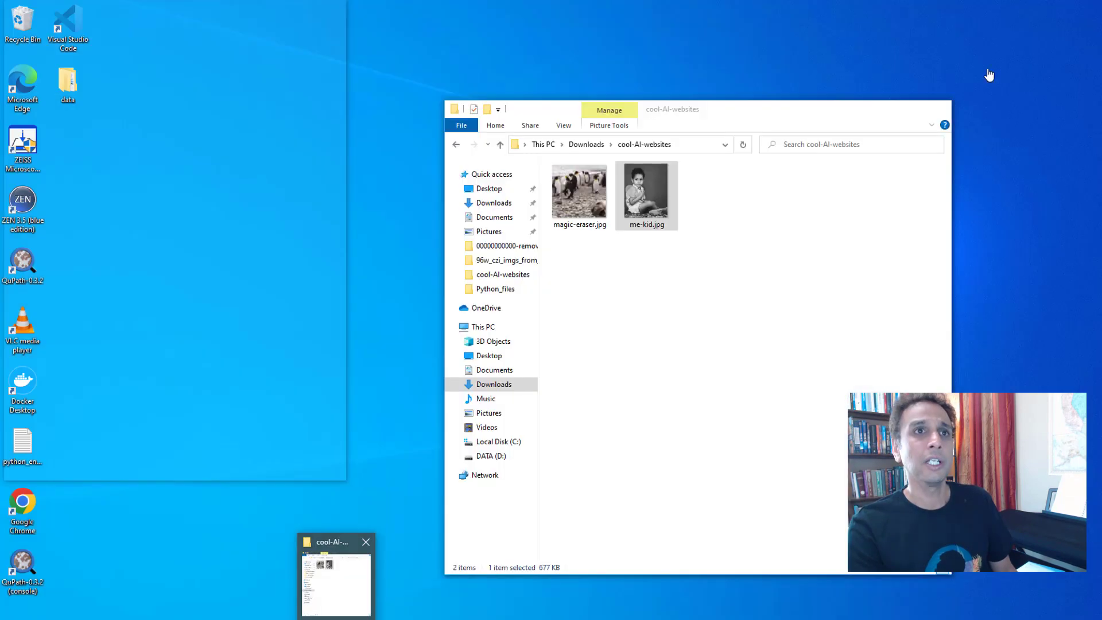
pyautogui.click(646, 201)
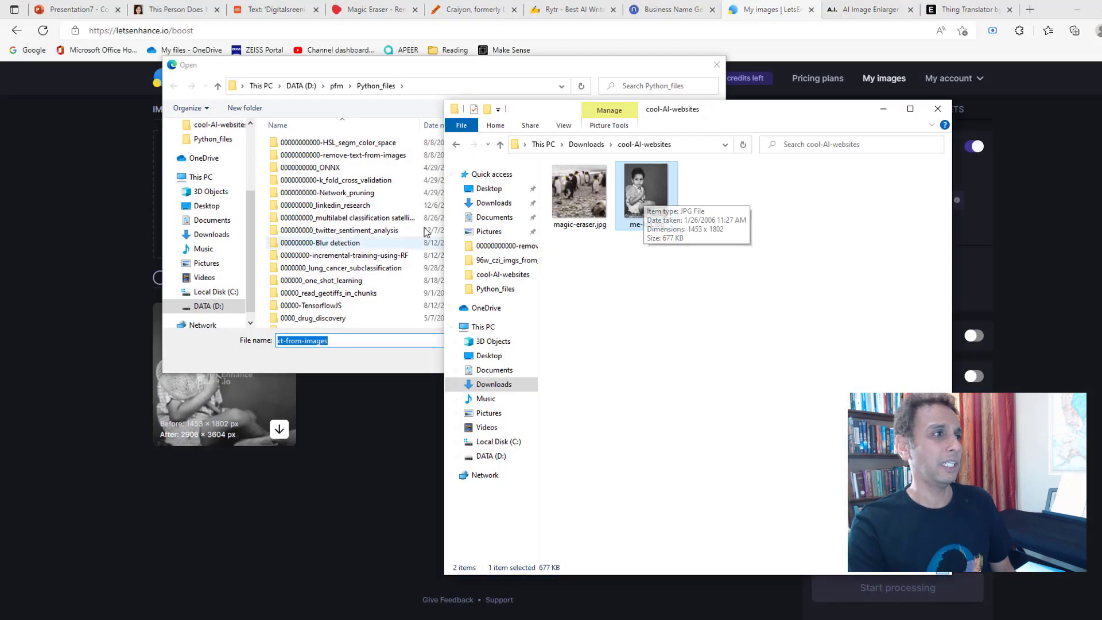
pyautogui.click(716, 64)
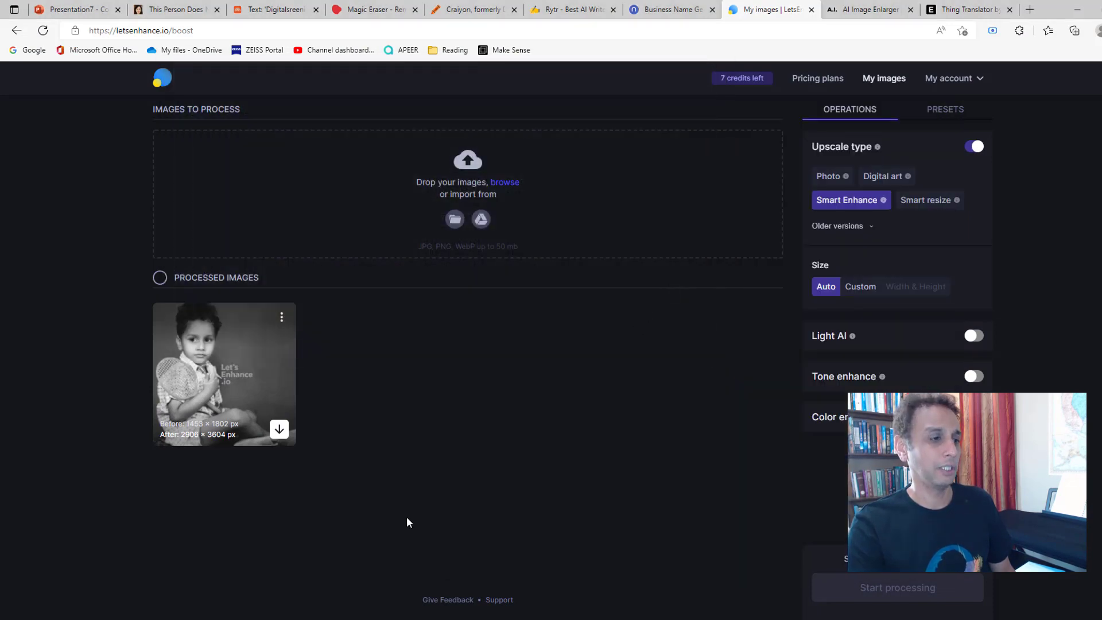
pyautogui.hotkey('alt', 'Tab')
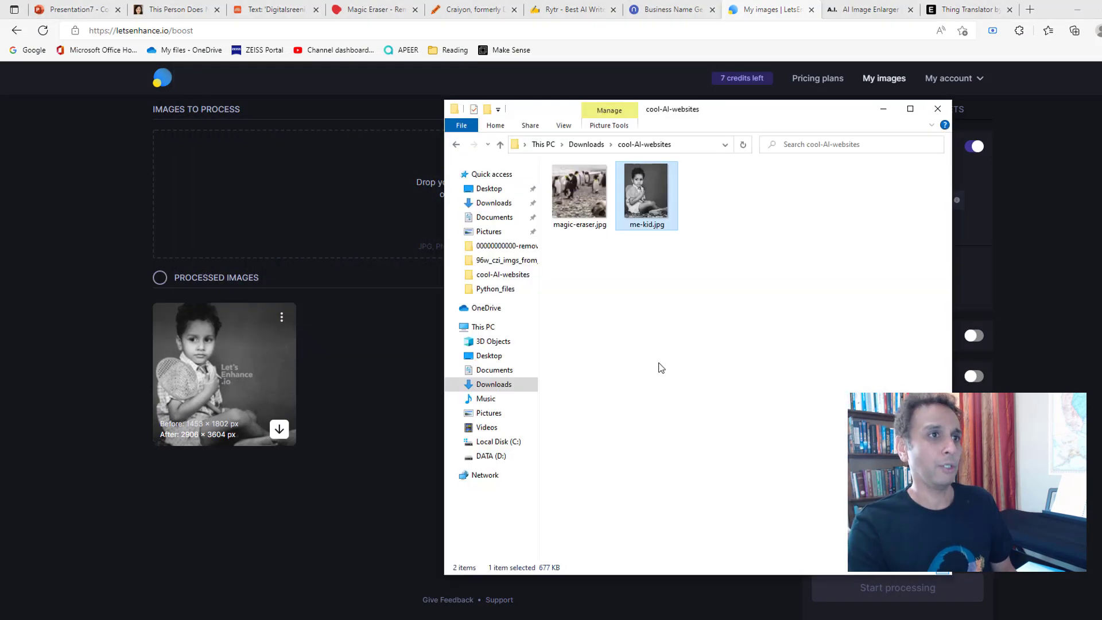
# Step: Open the original me-kid.jpg and the downloaded me-kid_auto_x2.jpg from Downloads
pyautogui.doubleClick(631, 200)
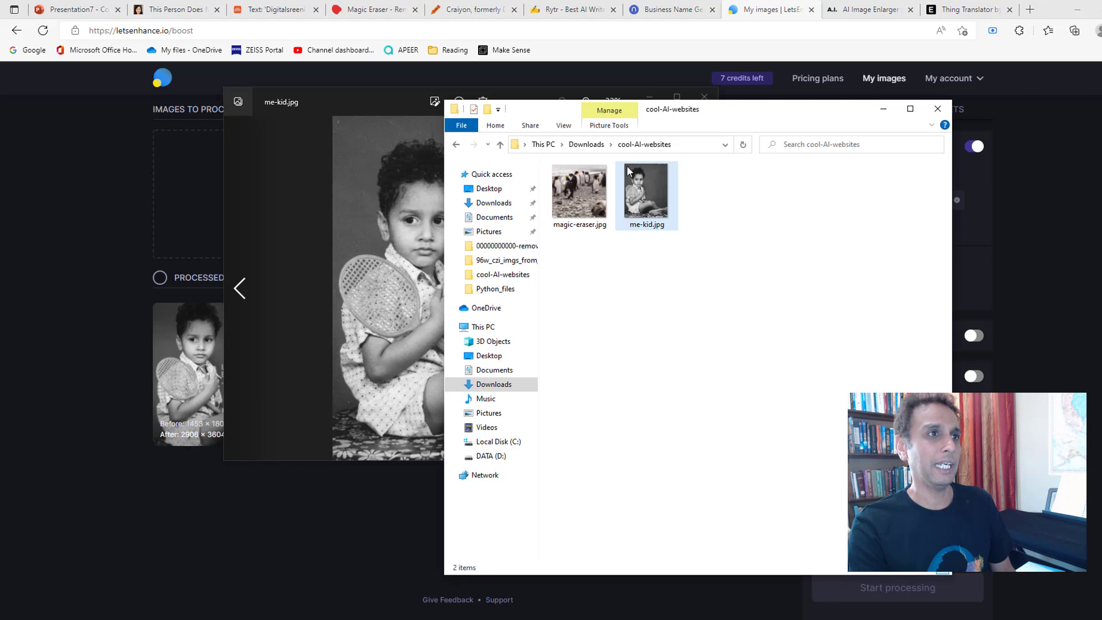
pyautogui.click(591, 144)
pyautogui.doubleClick(590, 199)
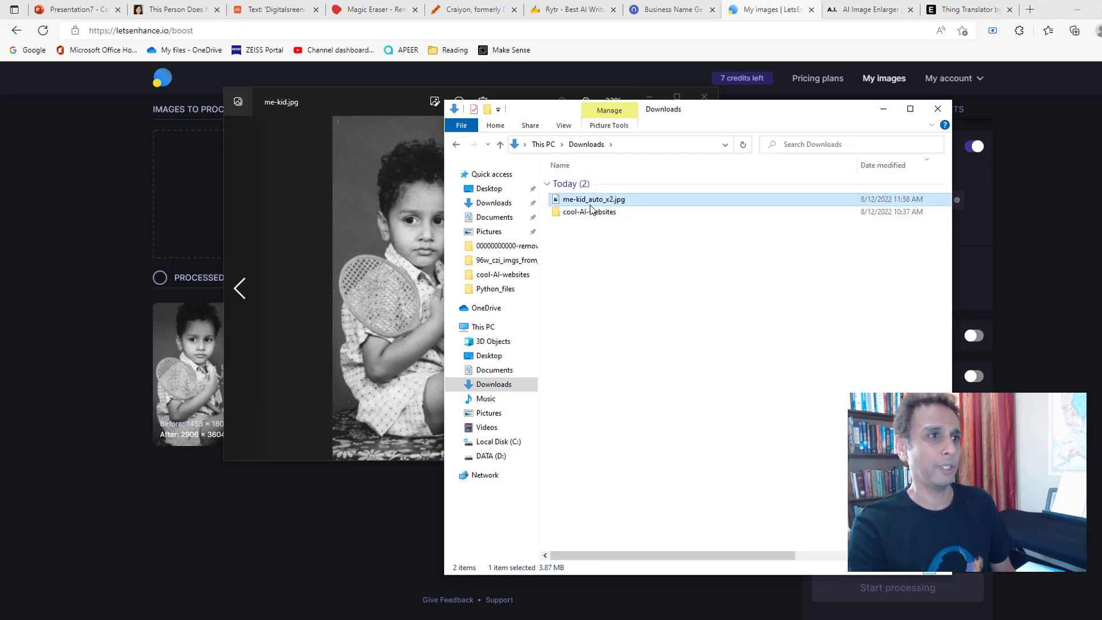
# Step: Place the upscaled photo beside the original, zooming the original to 68% and upscaled to 60%
pyautogui.click(882, 108)
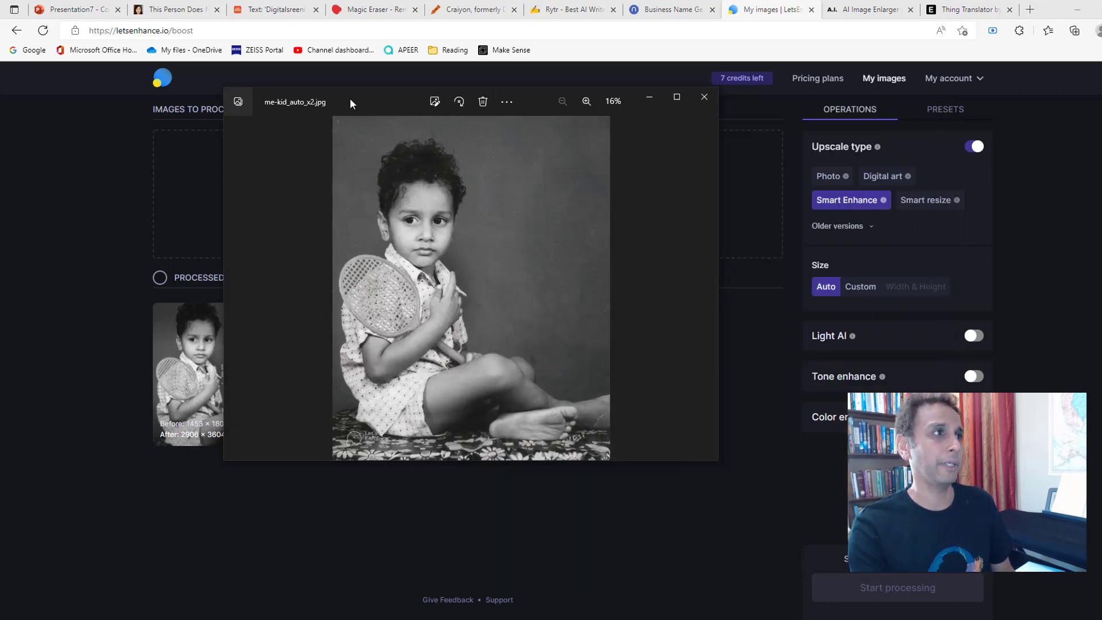
pyautogui.moveTo(349, 98); pyautogui.dragTo(736, 96)
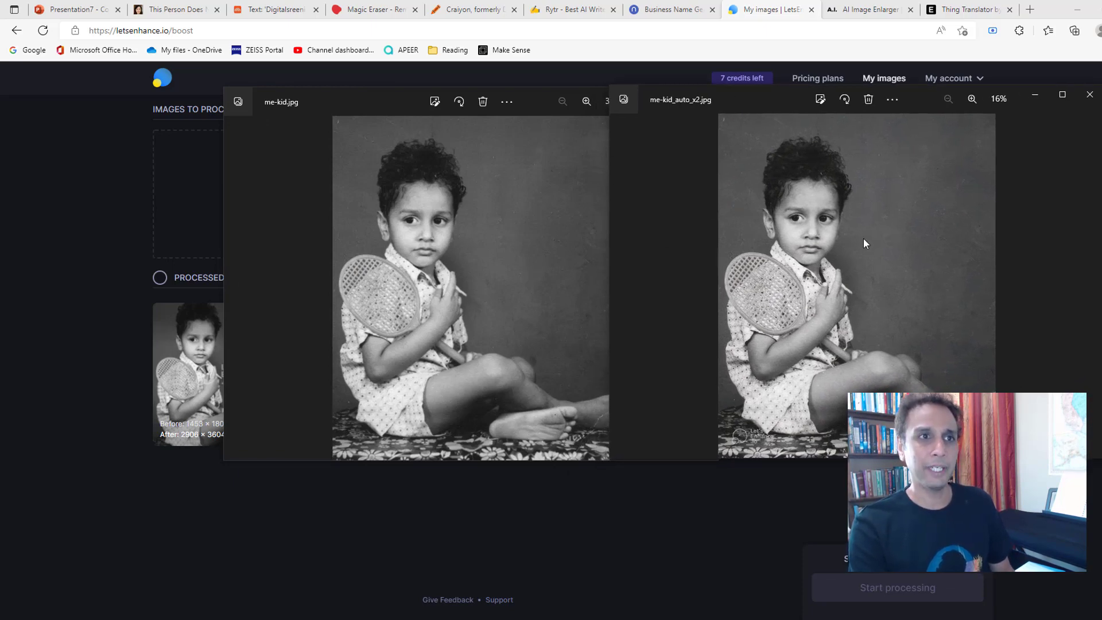
pyautogui.click(587, 101)
pyautogui.click(587, 101)
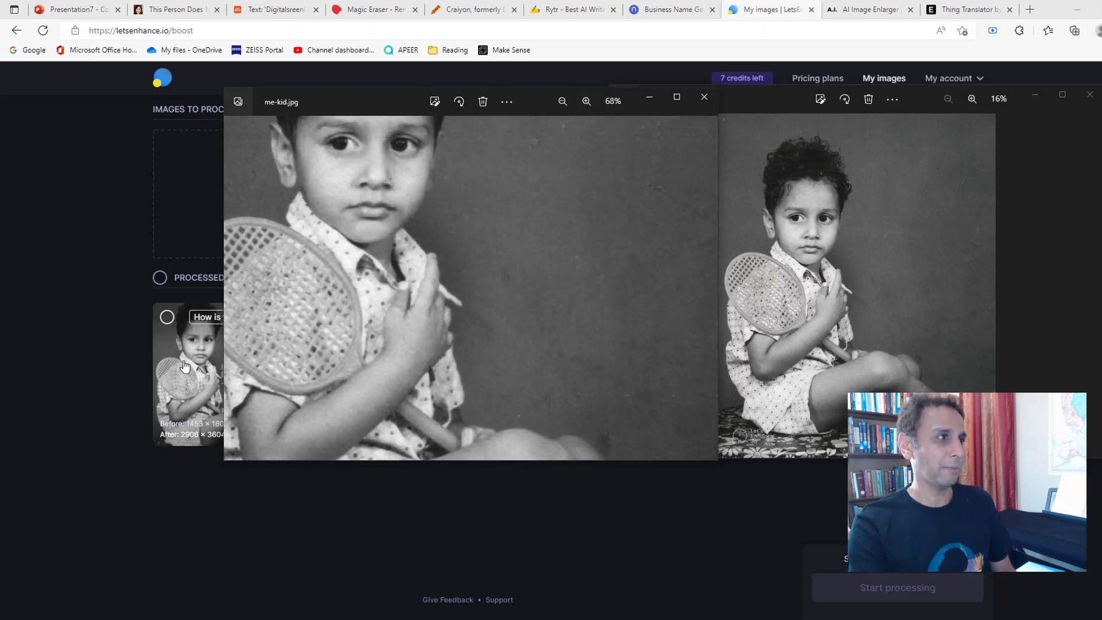
pyautogui.click(971, 97)
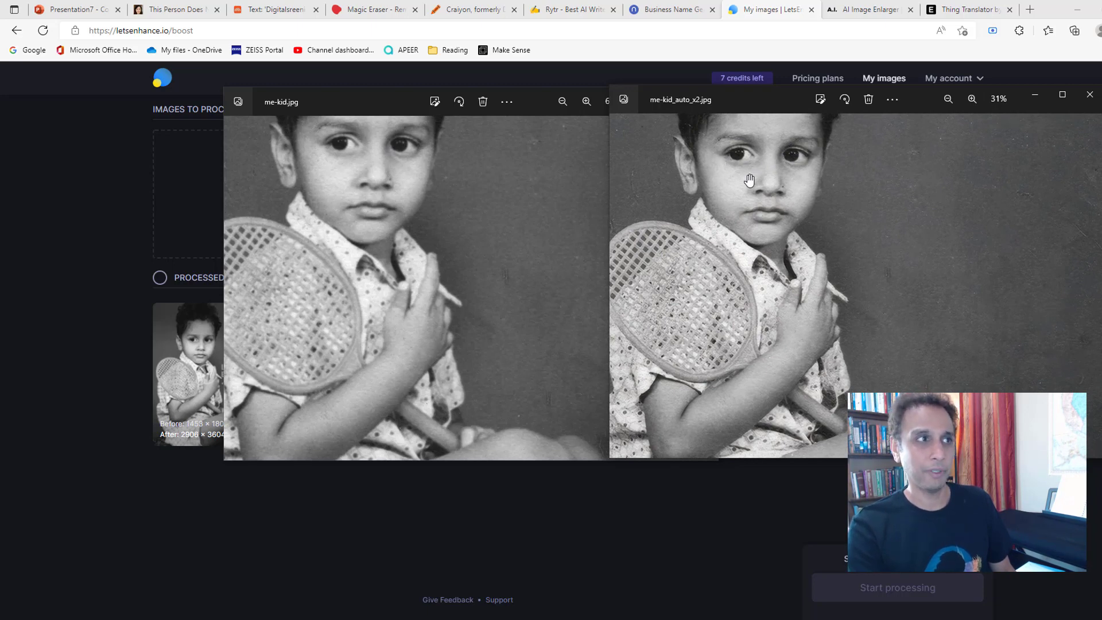
pyautogui.click(972, 99)
pyautogui.click(972, 99)
pyautogui.click(972, 99)
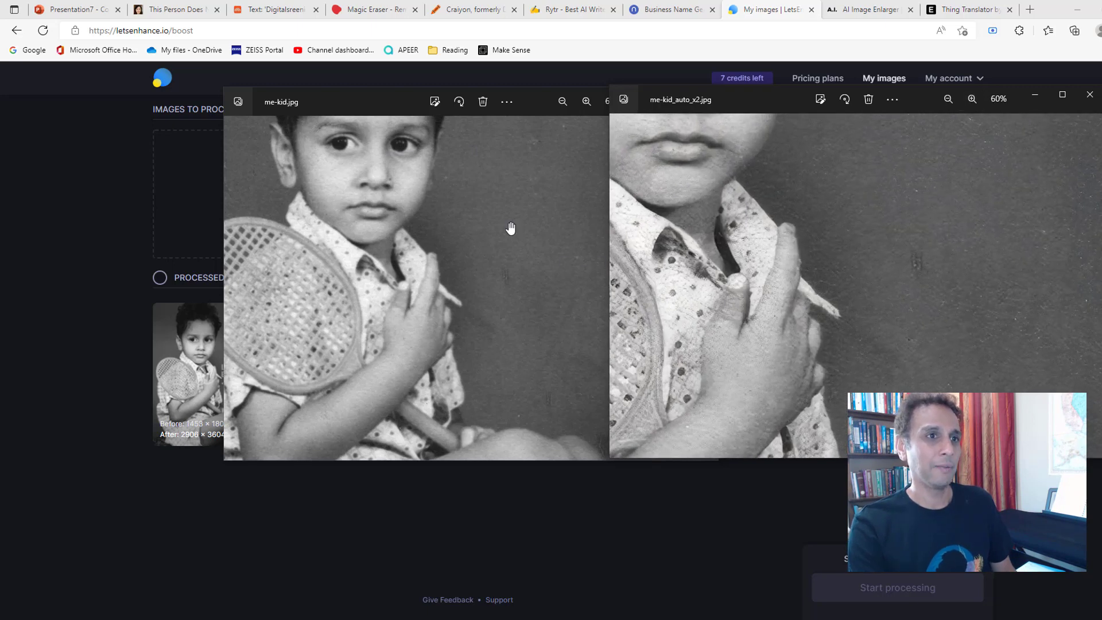
# Step: Zoom the original photo to 146% for a closer comparison, then return to the browser
pyautogui.click(585, 102)
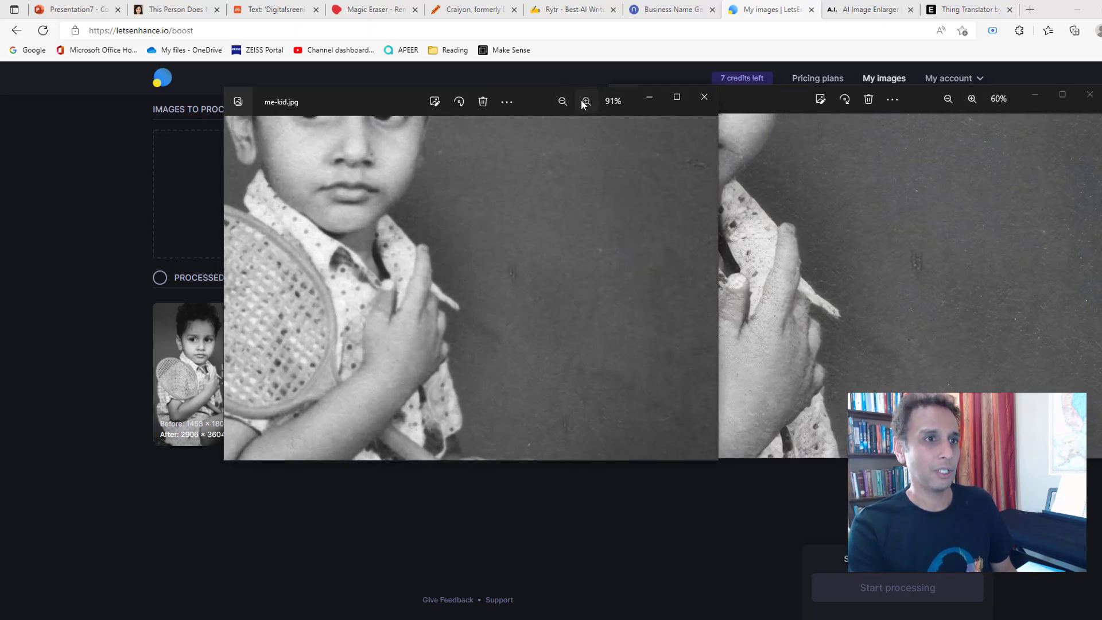
pyautogui.click(585, 101)
pyautogui.click(586, 102)
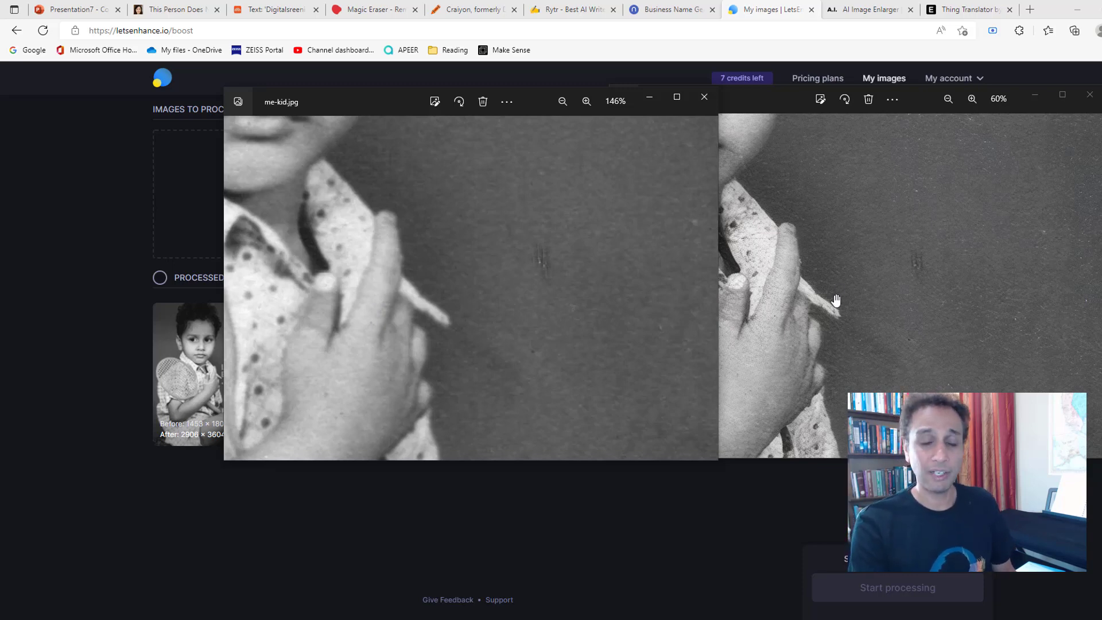
pyautogui.click(760, 11)
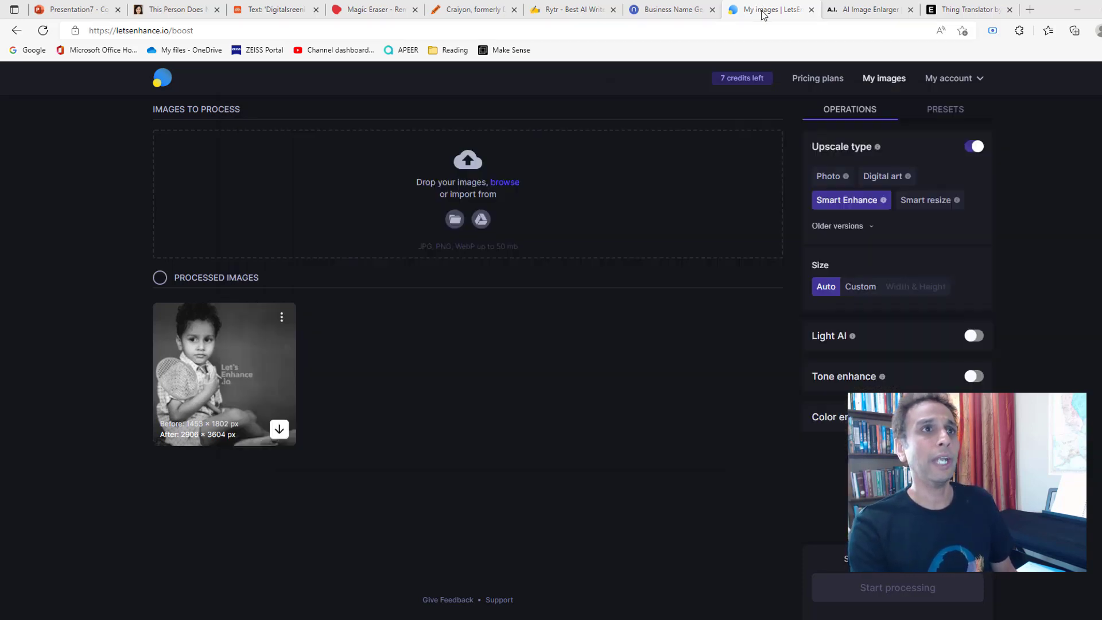
# Step: Glance at AI Image Enlarger's home page, then switch to Google's Thing Translator page
pyautogui.click(869, 11)
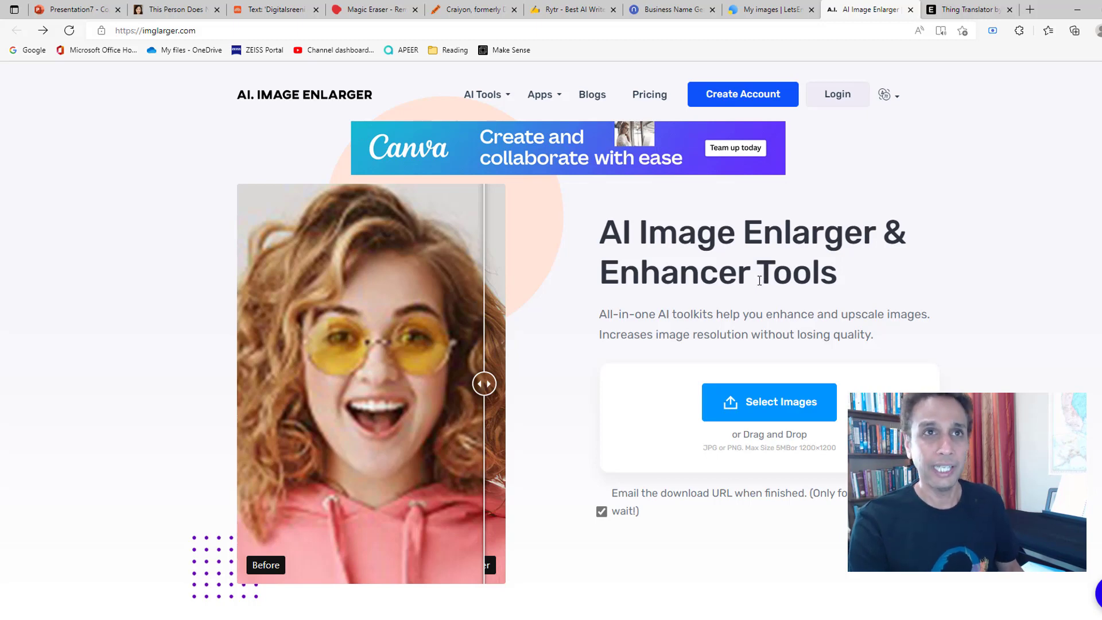
pyautogui.click(967, 9)
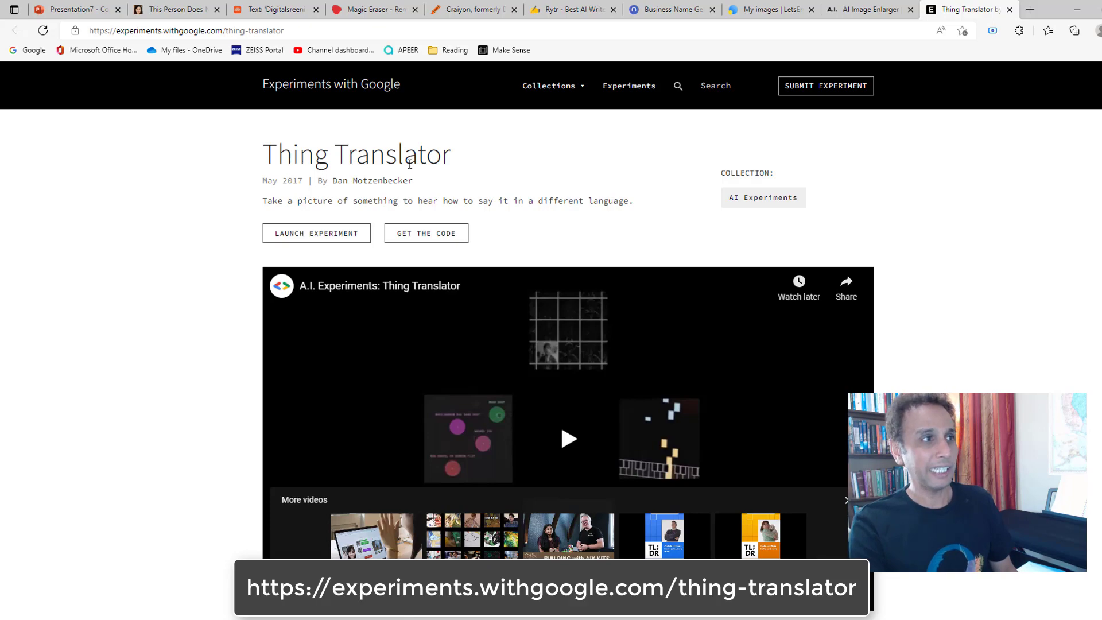
pyautogui.scroll(-8, 409, 164)
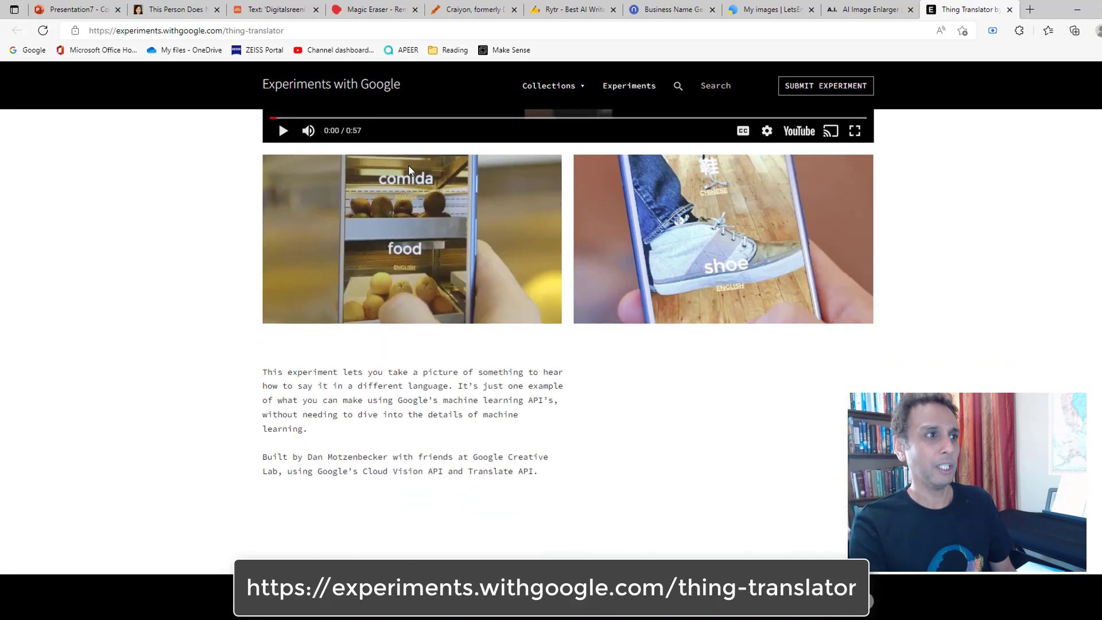
pyautogui.scroll(3, 405, 172)
pyautogui.scroll(-1, 402, 416)
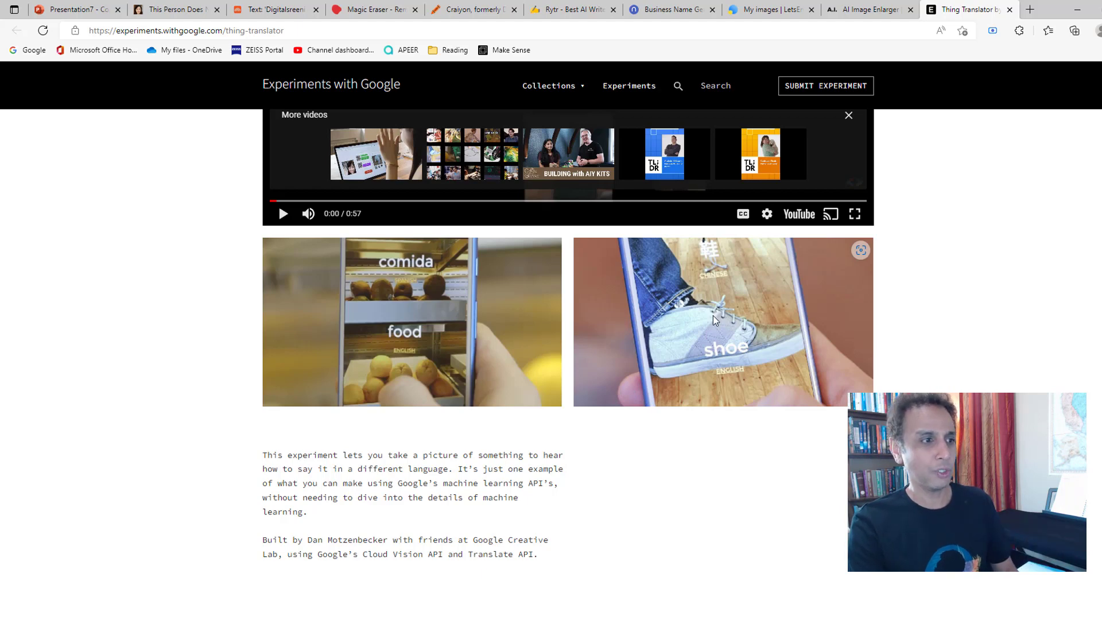
pyautogui.scroll(5, 713, 319)
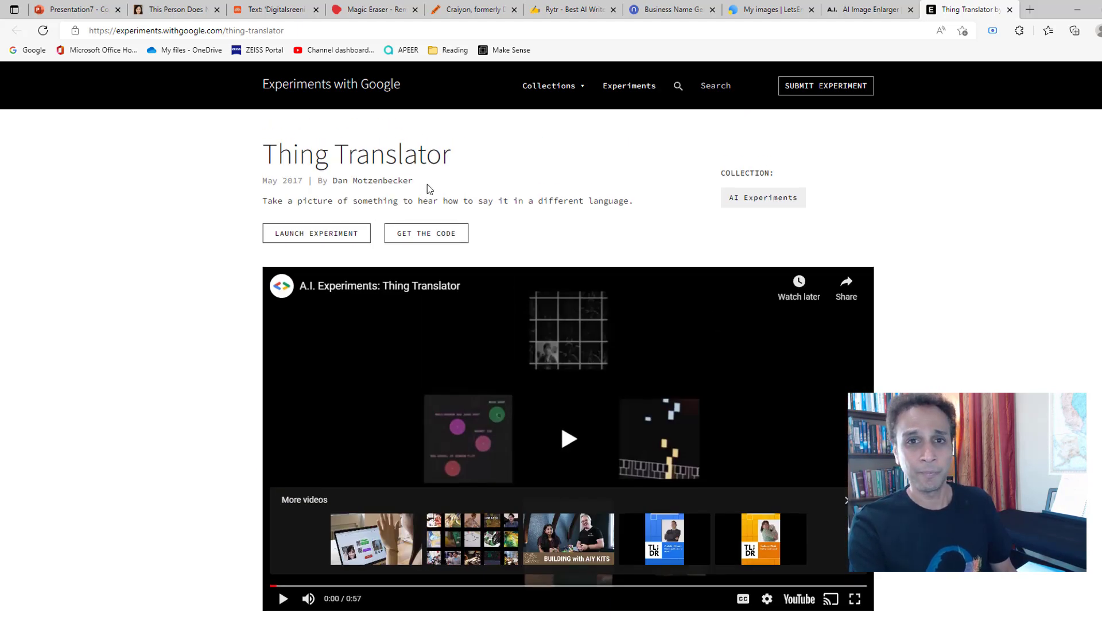